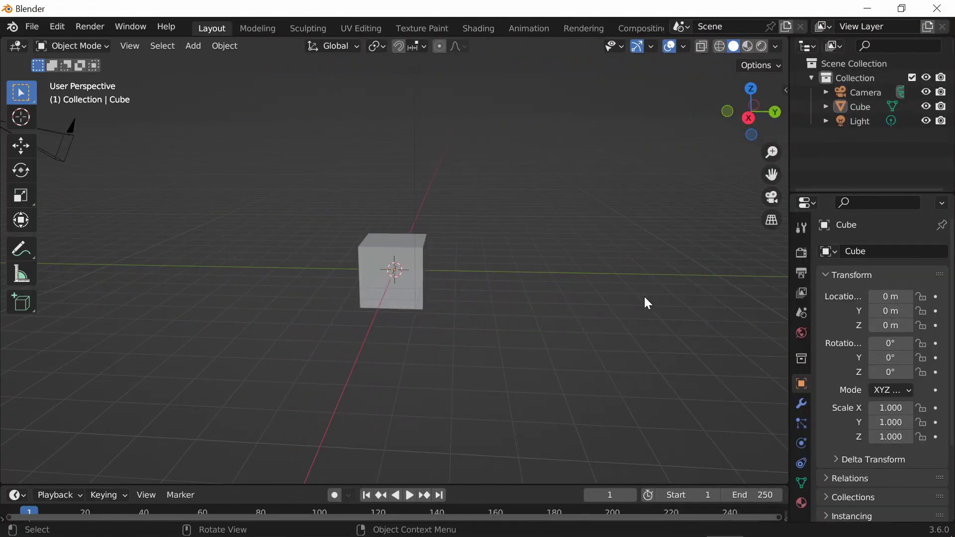
# Replace the default camera, cube and light with a mesh circle scaled to 1.661.
pyautogui.press('a')
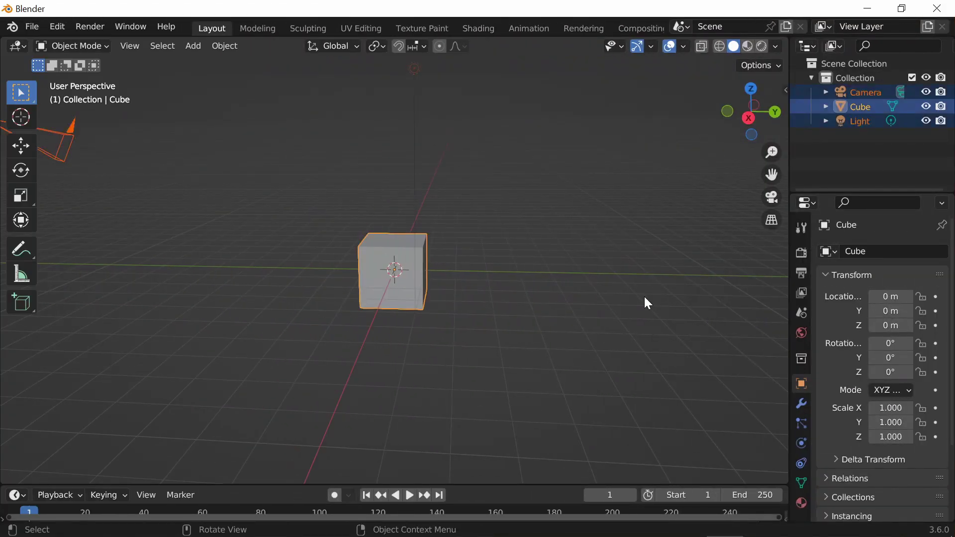
pyautogui.press('Delete')
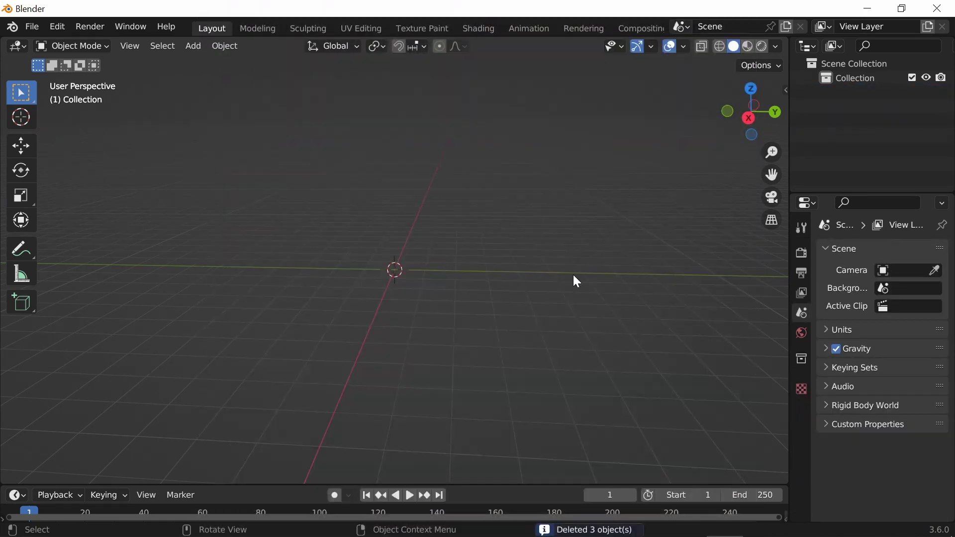
pyautogui.click(198, 50)
pyautogui.moveTo(214, 62)
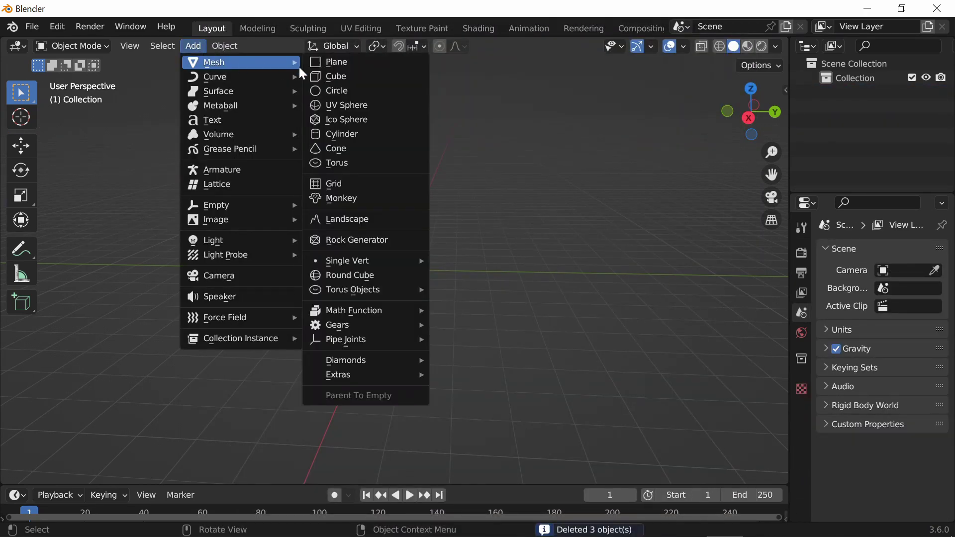
pyautogui.click(340, 90)
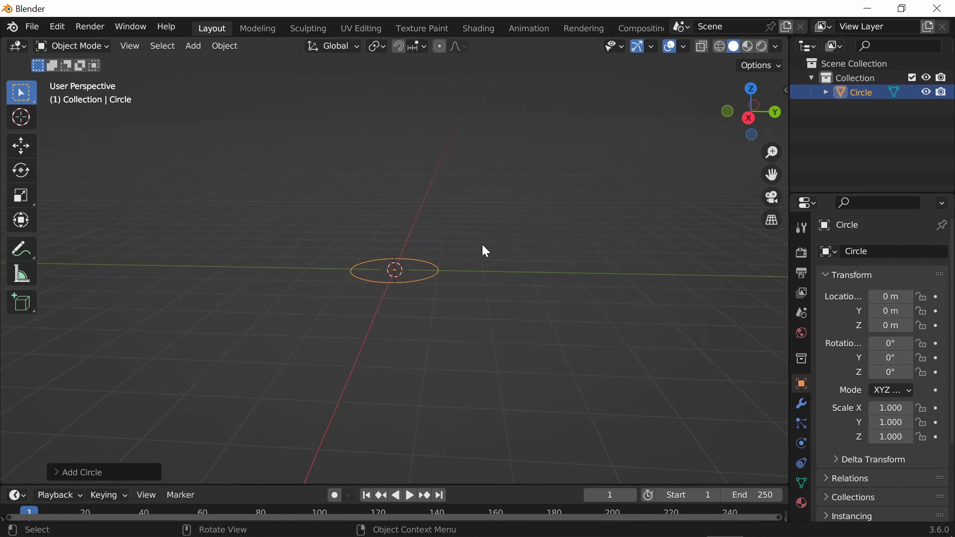
pyautogui.press('s')
pyautogui.click(545, 245)
pyautogui.rightClick(543, 236)
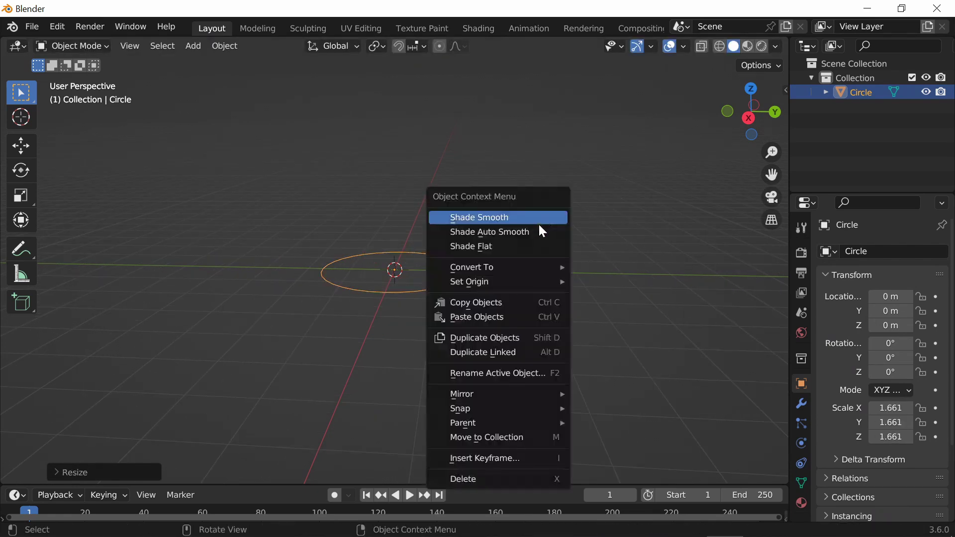
# Extrude the circle edge inward to 0.17, then raise the inner ring slightly.
pyautogui.press('Tab')
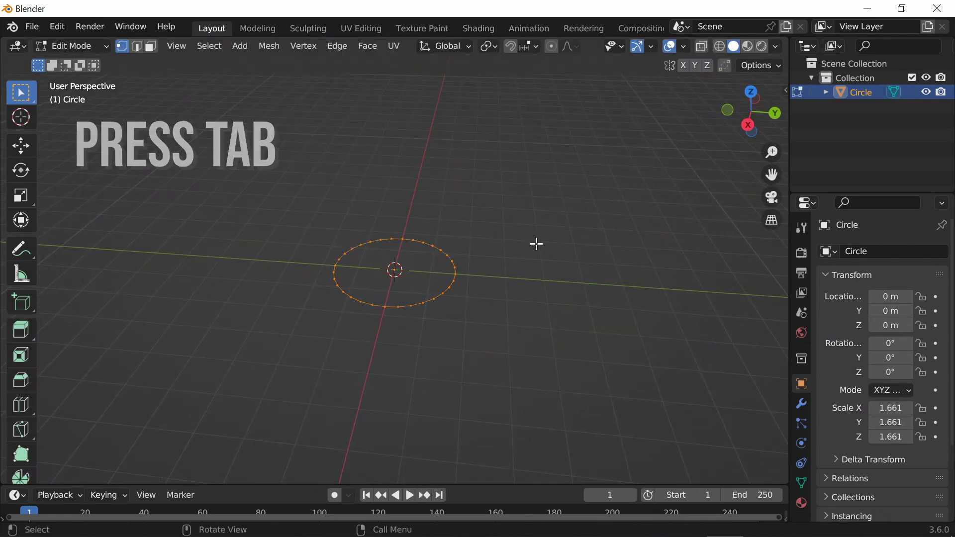
pyautogui.scroll(3, 532, 234)
pyautogui.moveTo(531, 222); pyautogui.dragTo(554, 249, button='middle')
pyautogui.press('e')
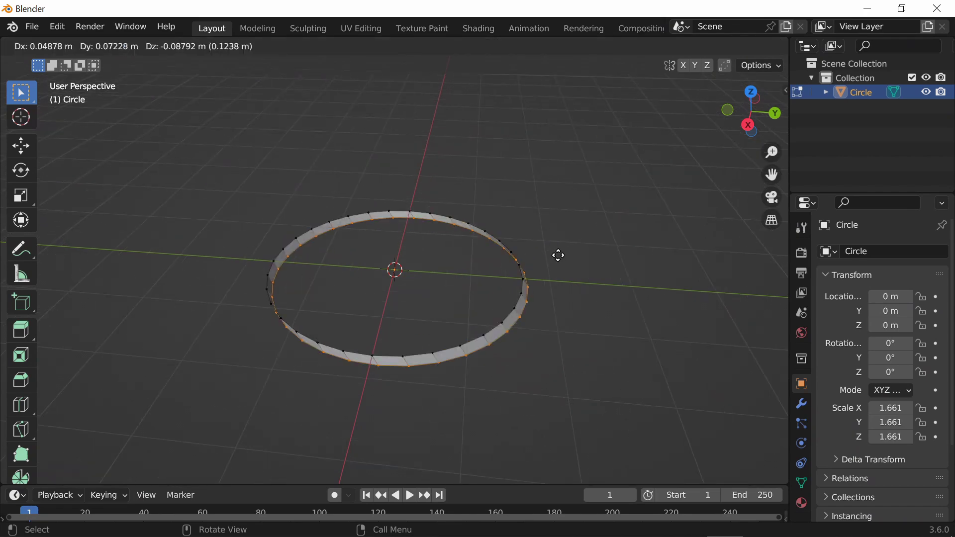
pyautogui.press('s')
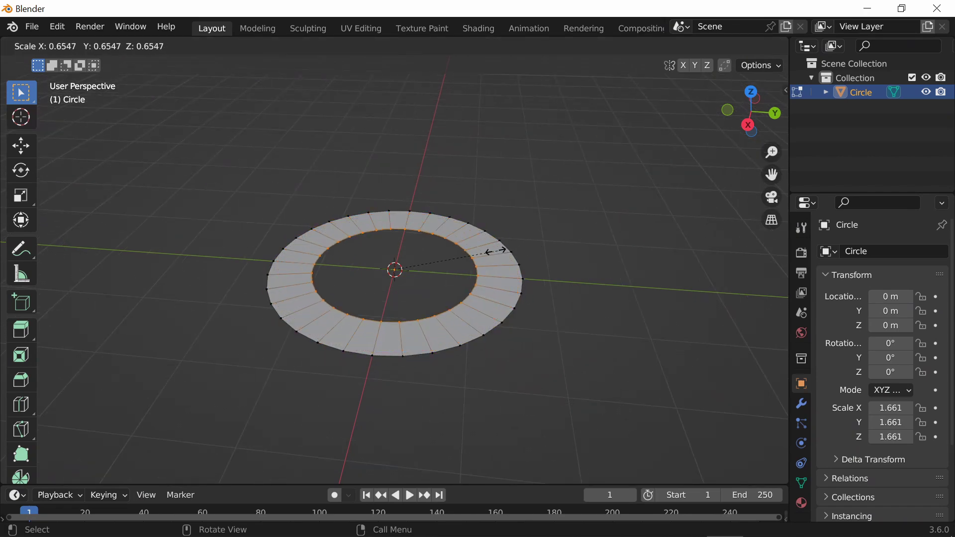
pyautogui.click(427, 258)
pyautogui.scroll(3, 441, 231)
pyautogui.press('e')
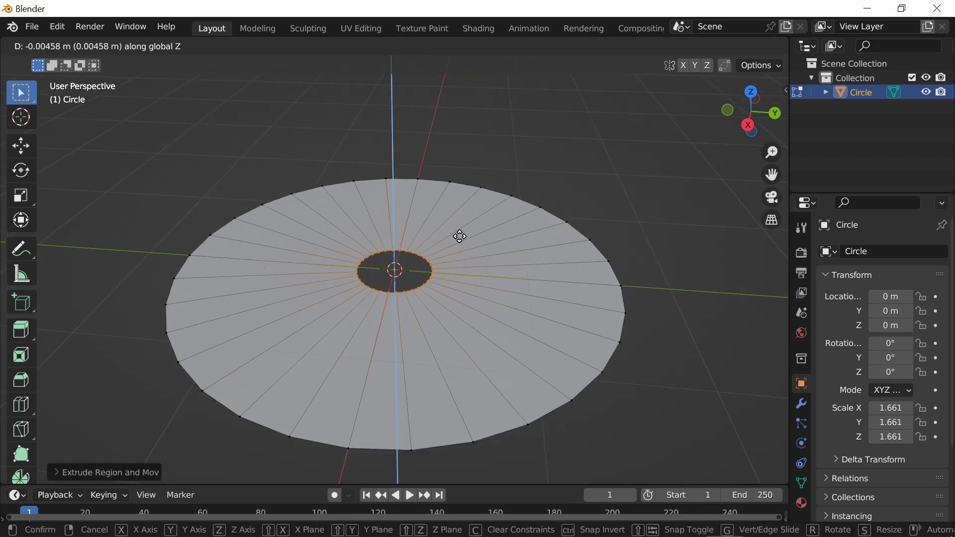
pyautogui.click(461, 234)
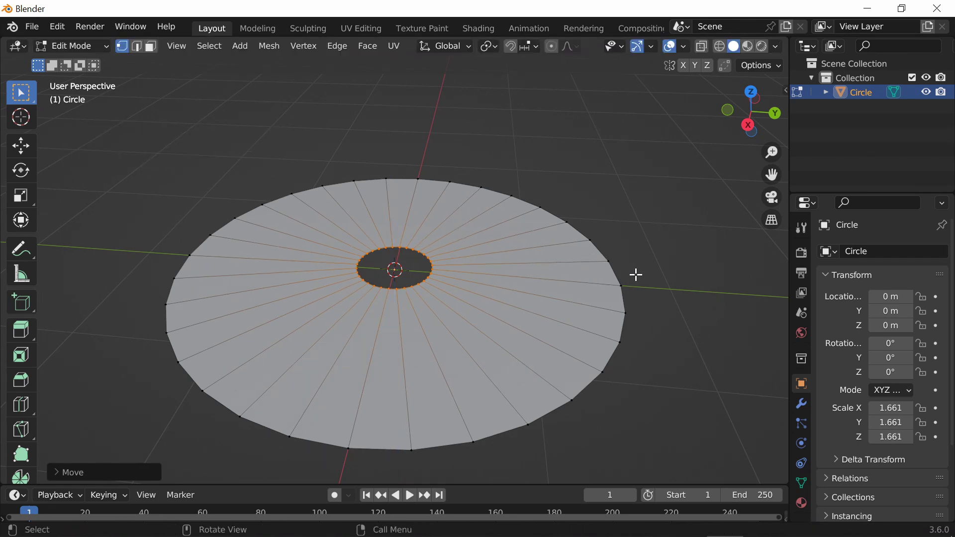
# Subdivide the whole disc mesh with 3 cuts, then deselect it.
pyautogui.press('a')
pyautogui.rightClick(473, 229)
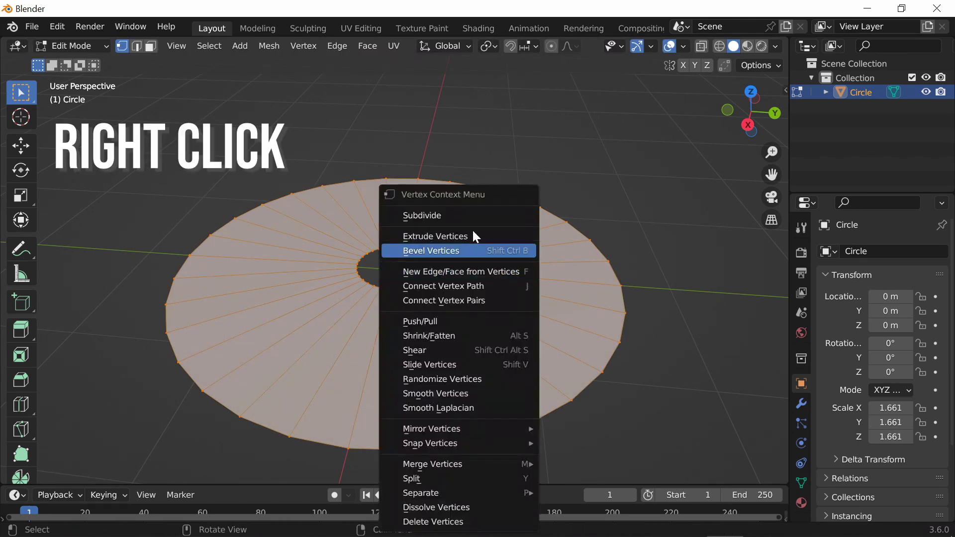
pyautogui.click(472, 219)
pyautogui.click(106, 470)
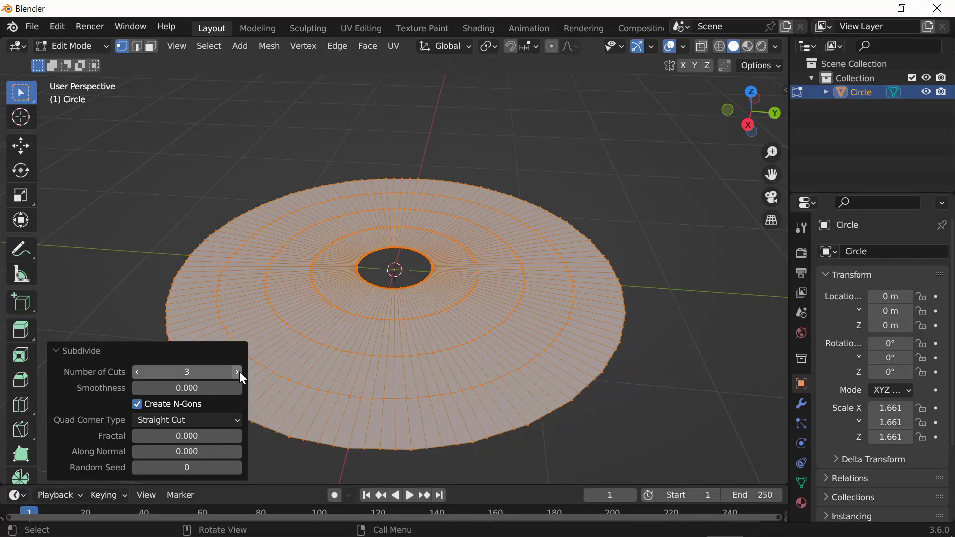
pyautogui.click(238, 372)
pyautogui.click(137, 373)
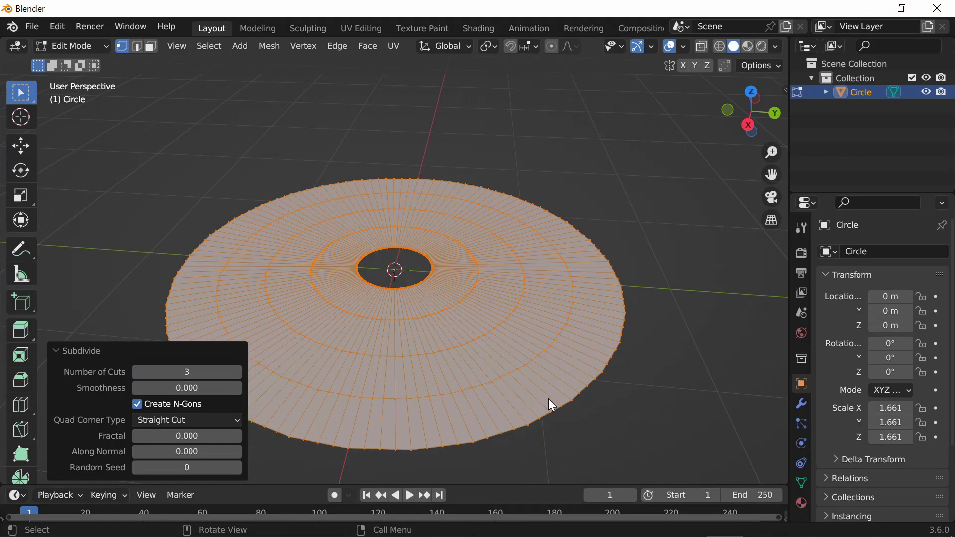
pyautogui.click(671, 394)
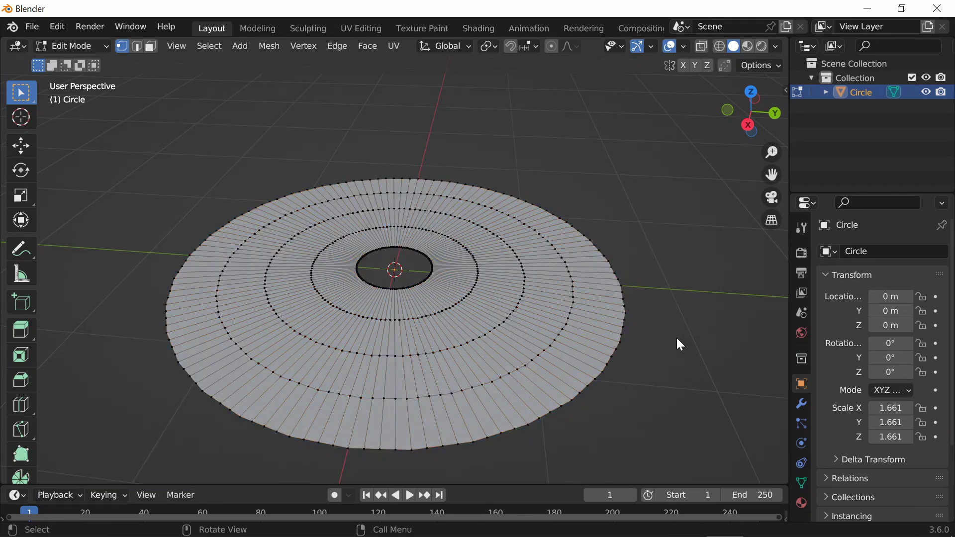
# Assign the whole disc mesh to a new vertex group named Group.
pyautogui.press('a')
pyautogui.click(801, 482)
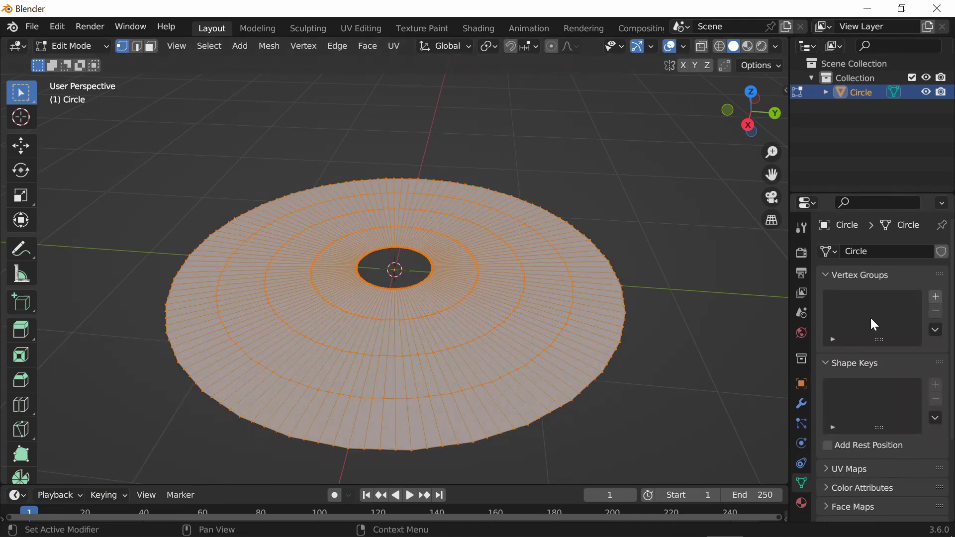
pyautogui.click(934, 299)
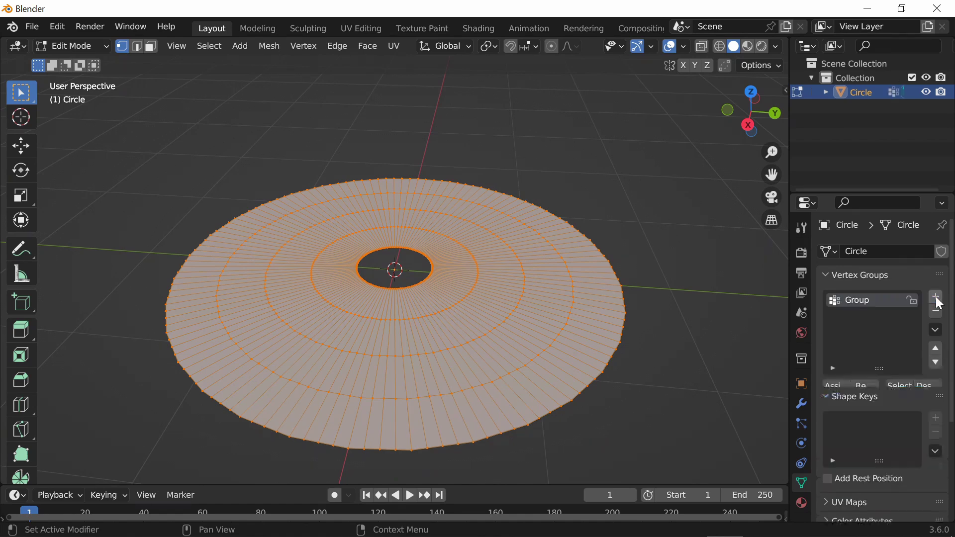
pyautogui.click(846, 394)
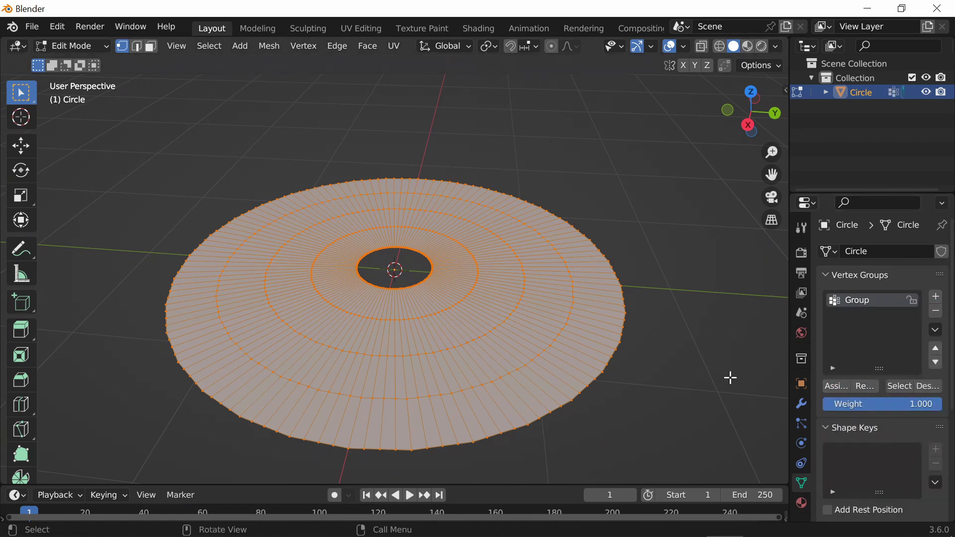
pyautogui.press('Tab')
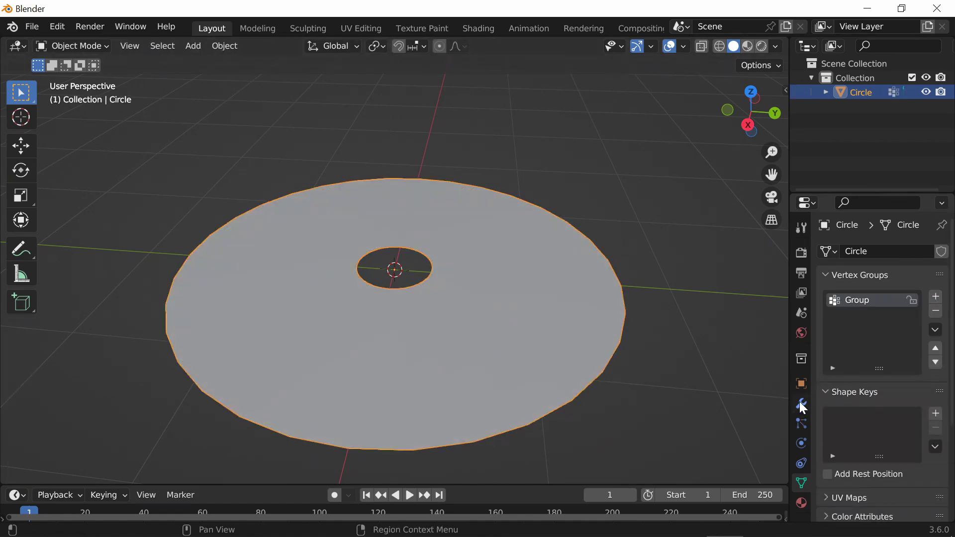
# Add a Vertex Weight Edit modifier on Group with an inverted custom falloff curve.
pyautogui.click(801, 405)
pyautogui.click(864, 251)
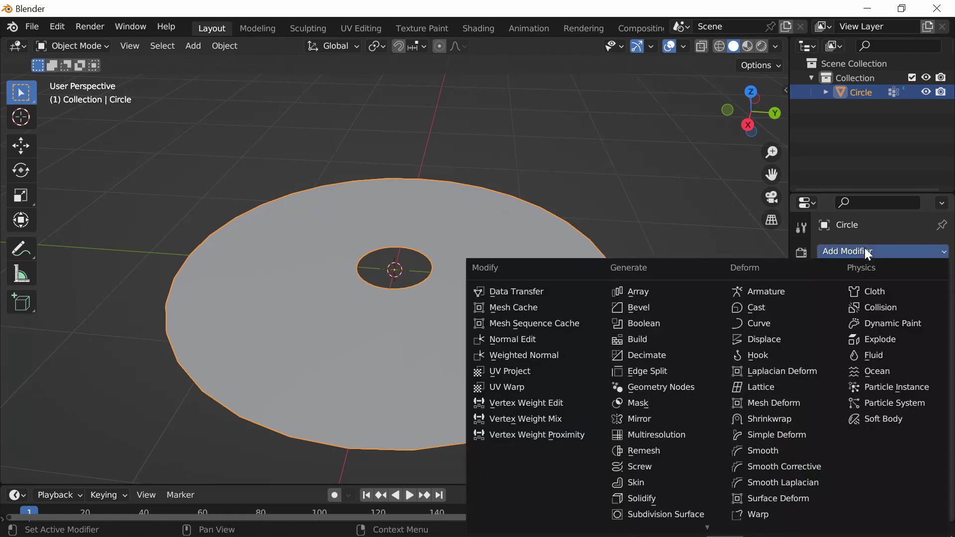
pyautogui.click(544, 403)
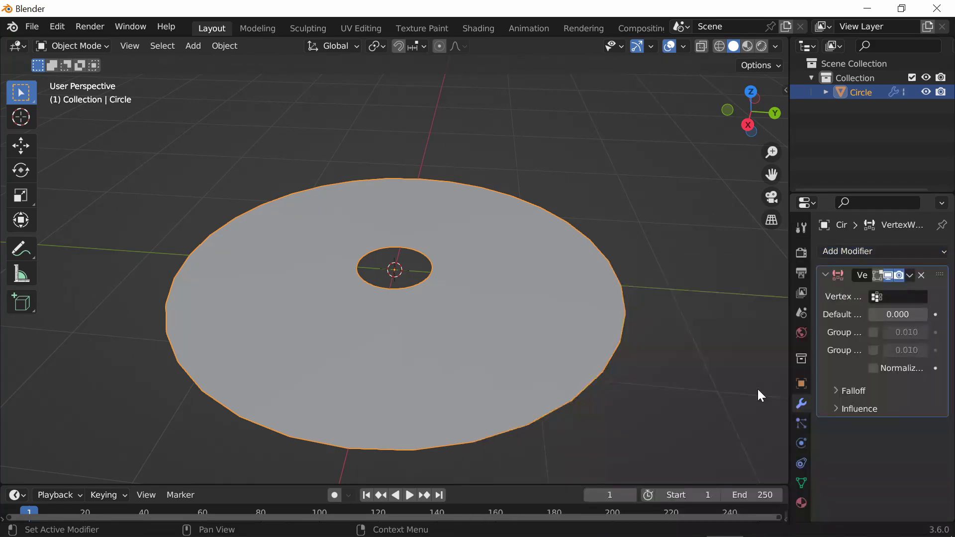
pyautogui.click(898, 297)
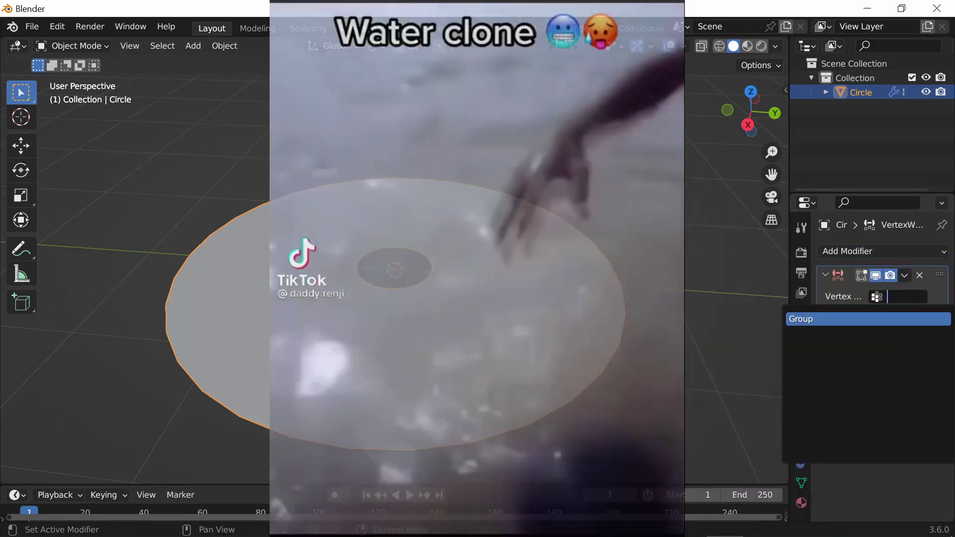
pyautogui.click(856, 319)
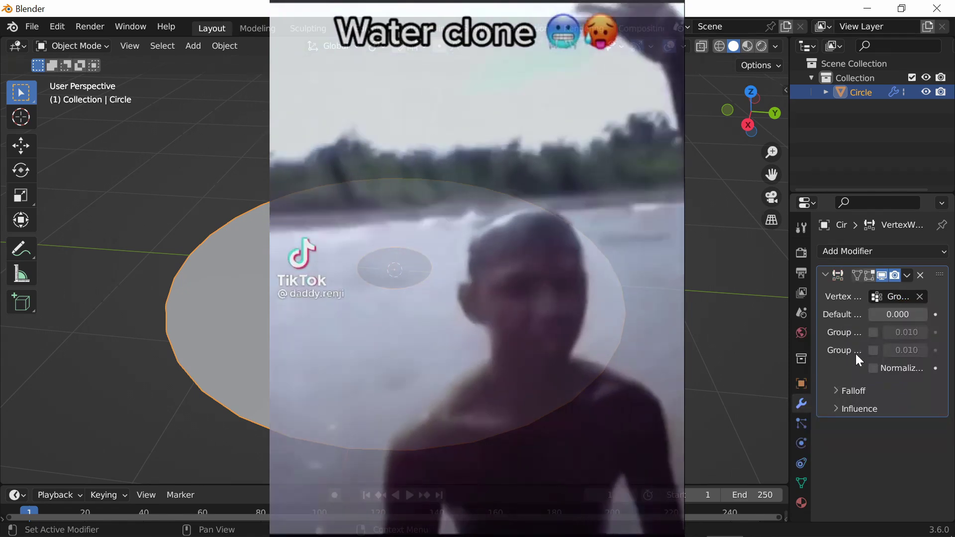
pyautogui.click(850, 392)
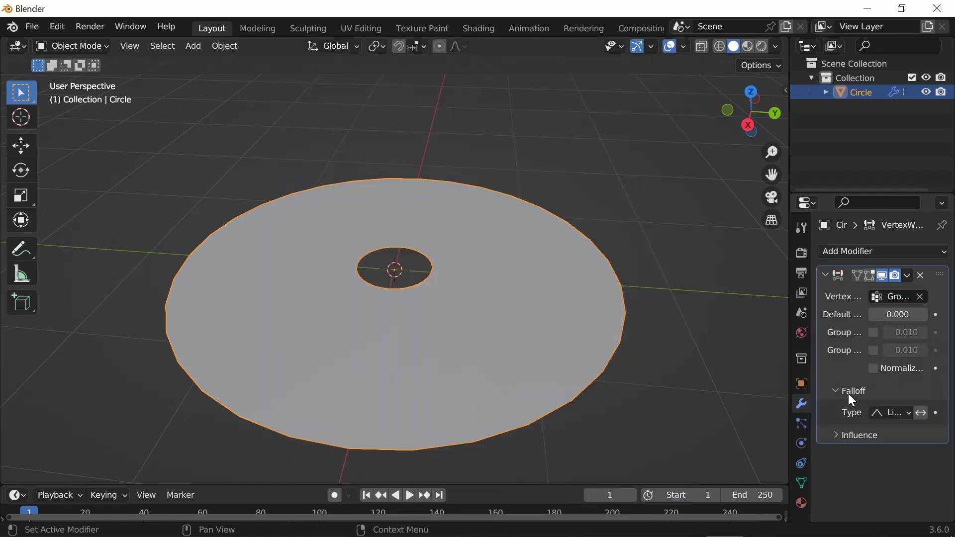
pyautogui.click(889, 412)
pyautogui.click(872, 381)
pyautogui.scroll(-3, 848, 485)
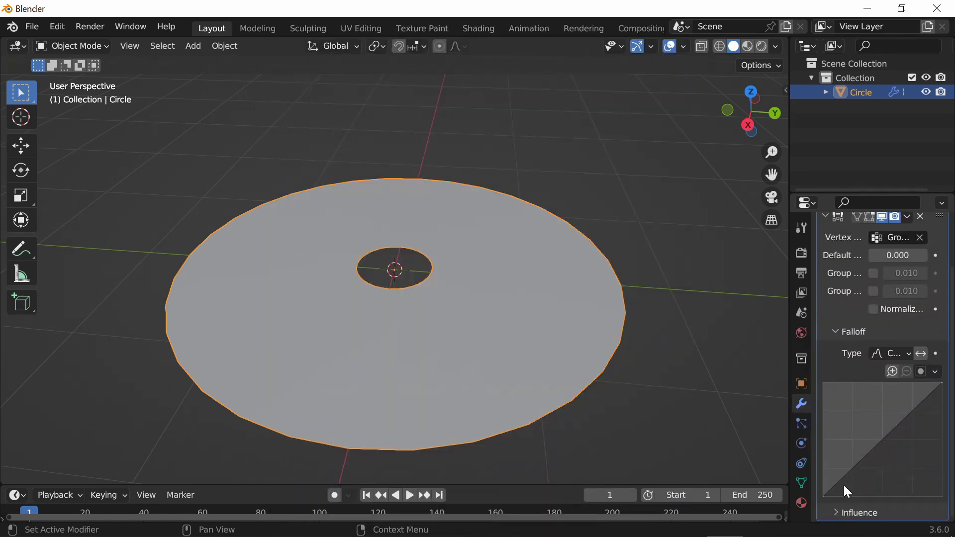
pyautogui.moveTo(826, 495); pyautogui.dragTo(826, 383)
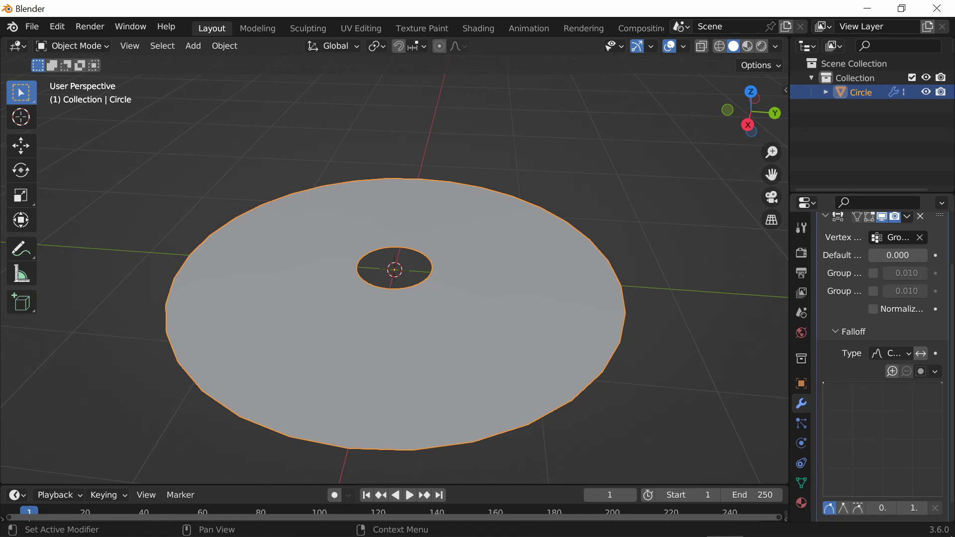
pyautogui.moveTo(942, 386); pyautogui.dragTo(942, 495)
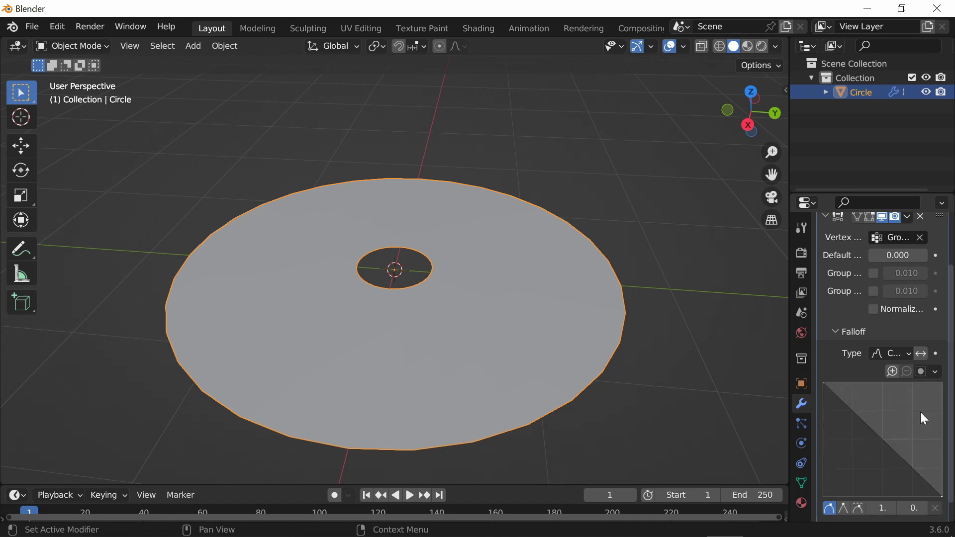
# Give the weight modifier a new mask texture of type Clouds.
pyautogui.scroll(-2, 921, 415)
pyautogui.click(859, 515)
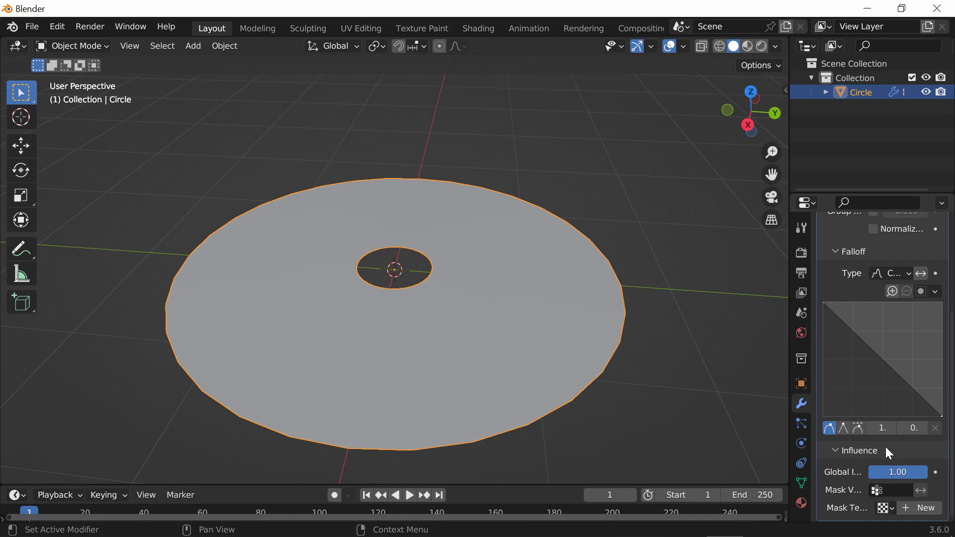
pyautogui.click(928, 508)
pyautogui.scroll(-1, 934, 475)
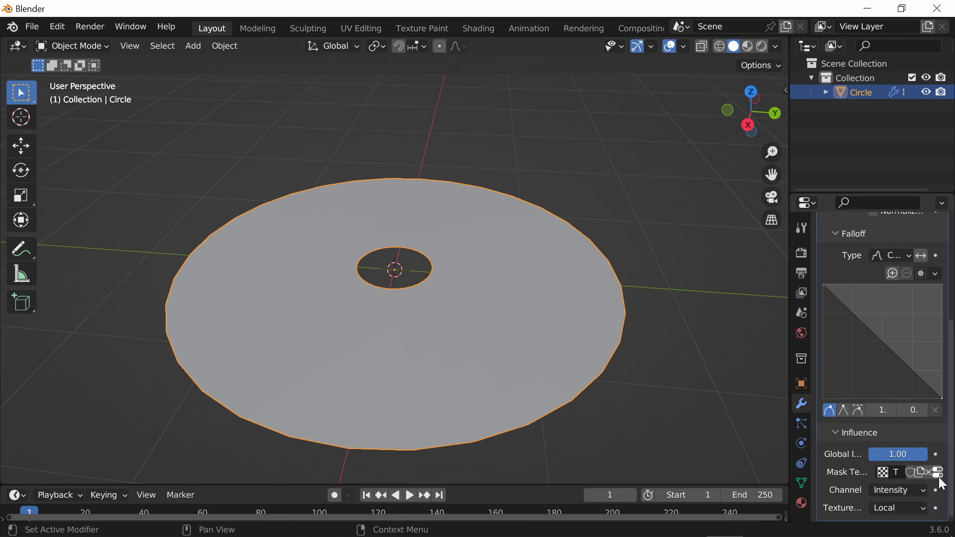
pyautogui.click(939, 475)
pyautogui.scroll(4, 901, 348)
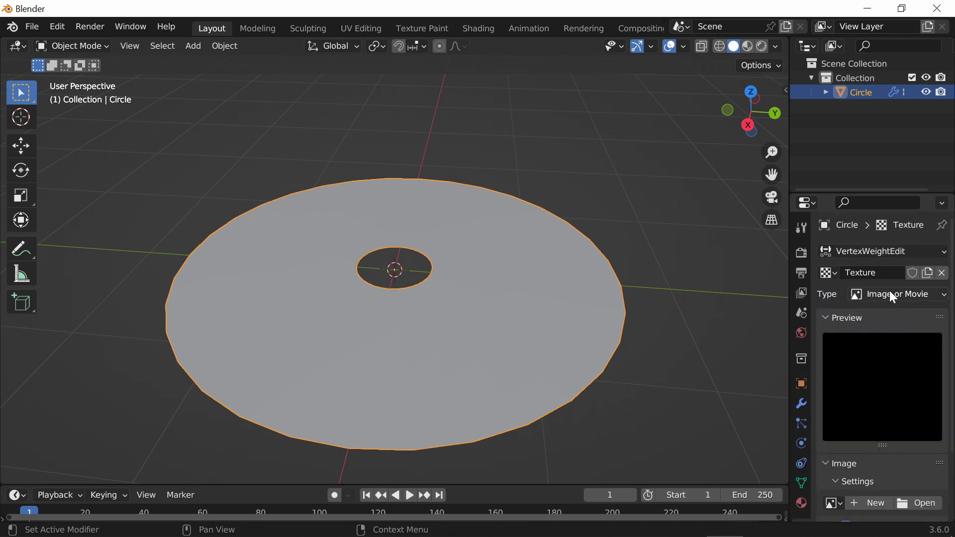
pyautogui.click(890, 293)
pyautogui.click(892, 344)
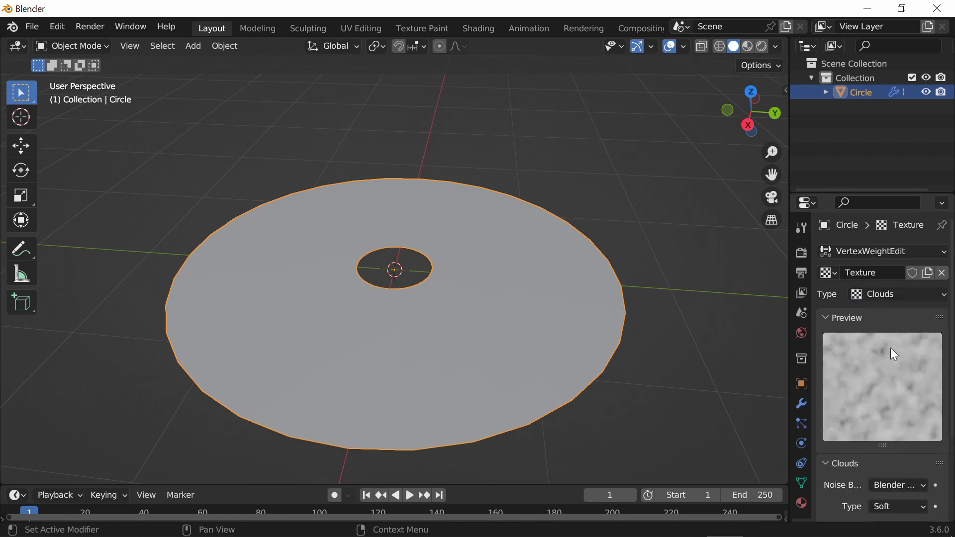
pyautogui.click(802, 405)
# Add a Mask modifier on vertex group G with Smooth on and threshold 0.488.
pyautogui.click(827, 275)
pyautogui.click(846, 252)
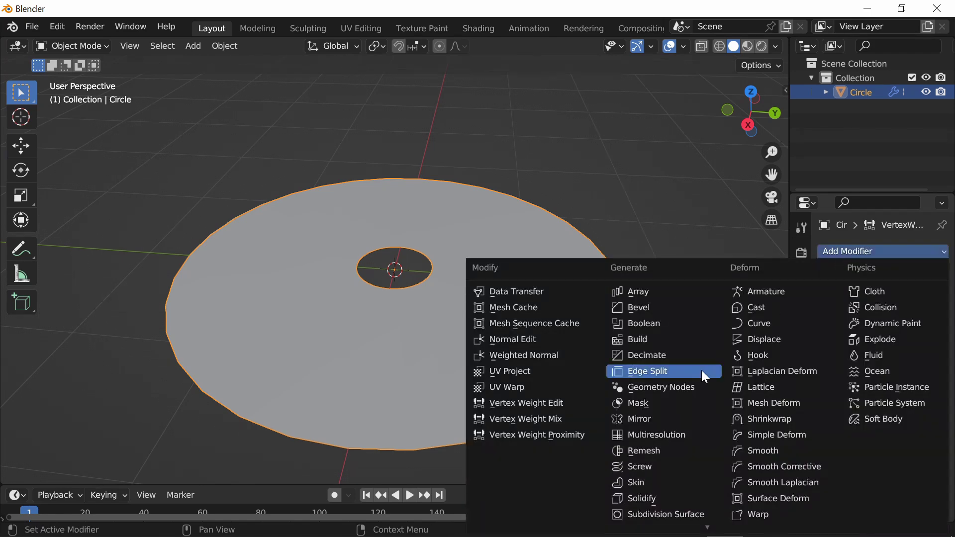
pyautogui.click(665, 402)
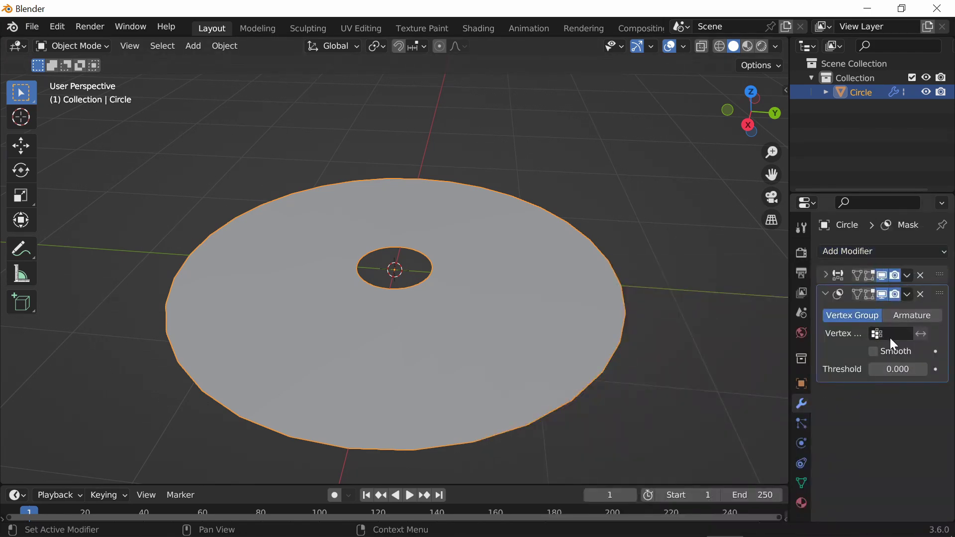
pyautogui.click(891, 334)
pyautogui.click(893, 357)
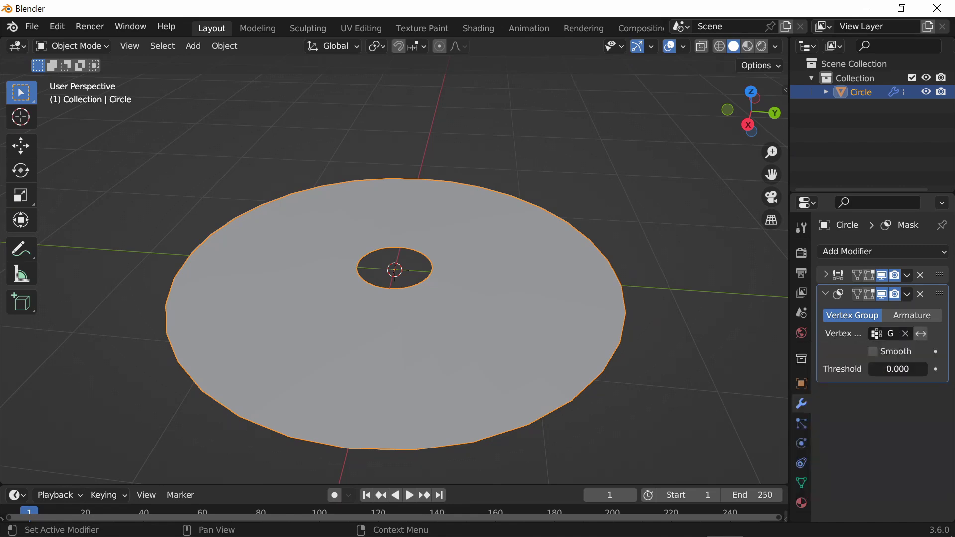
pyautogui.moveTo(880, 369); pyautogui.dragTo(911, 369)
pyautogui.click(883, 351)
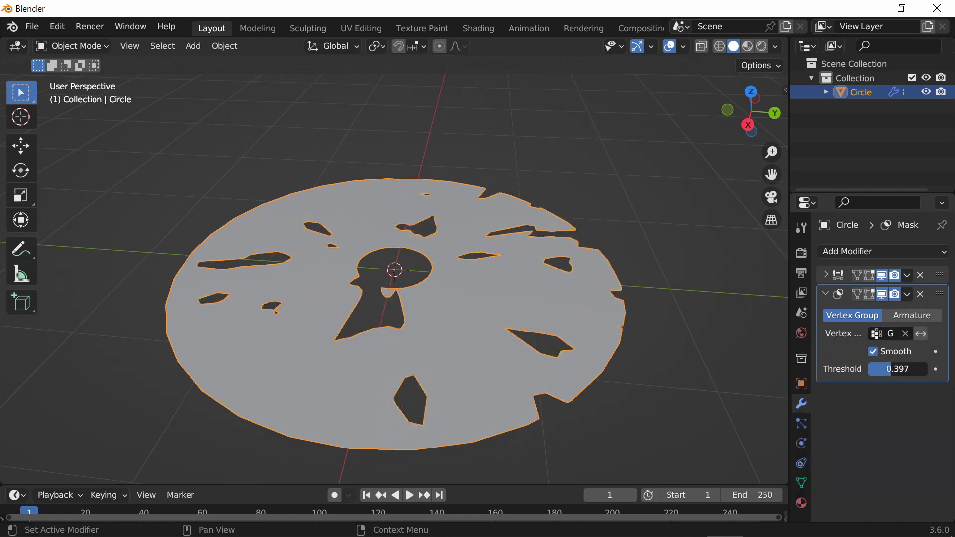
# Add a Simple Deform Twist modifier around Z with a 360° angle.
pyautogui.click(883, 254)
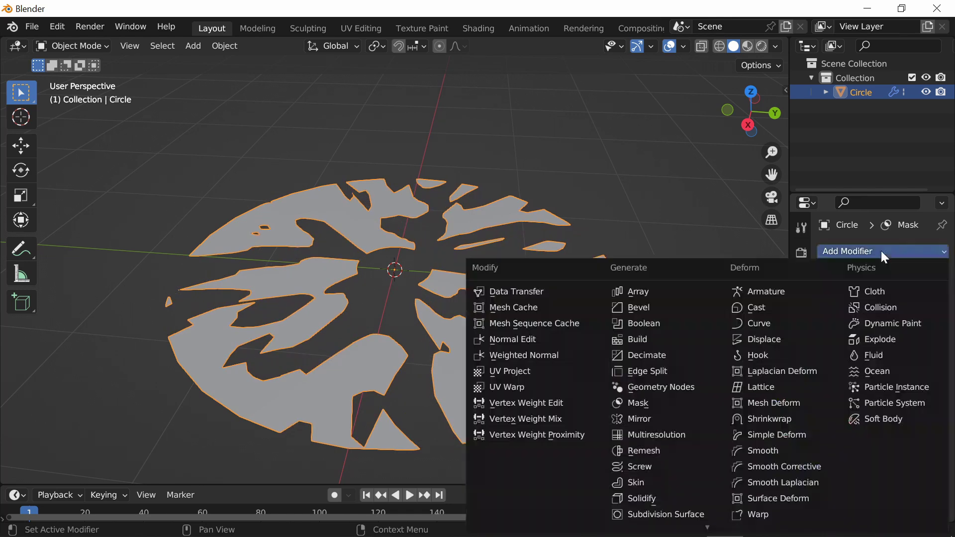
pyautogui.click(805, 434)
pyautogui.click(918, 470)
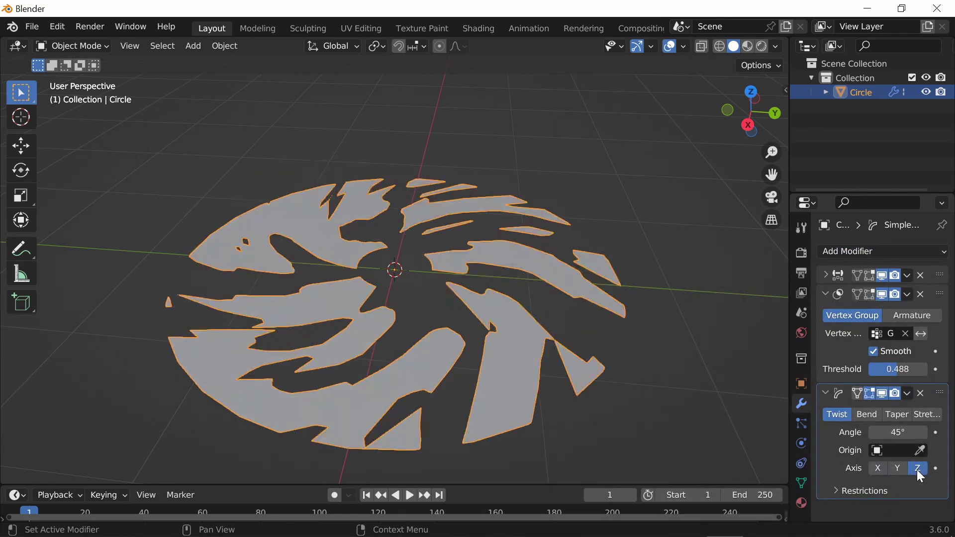
pyautogui.moveTo(898, 433); pyautogui.dragTo(946, 433)
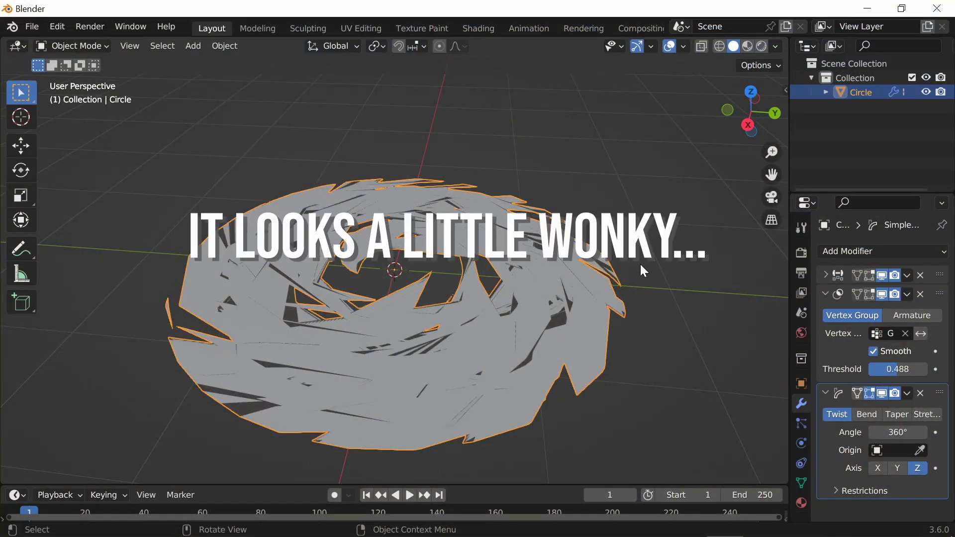
pyautogui.moveTo(641, 265); pyautogui.dragTo(611, 301, button='middle')
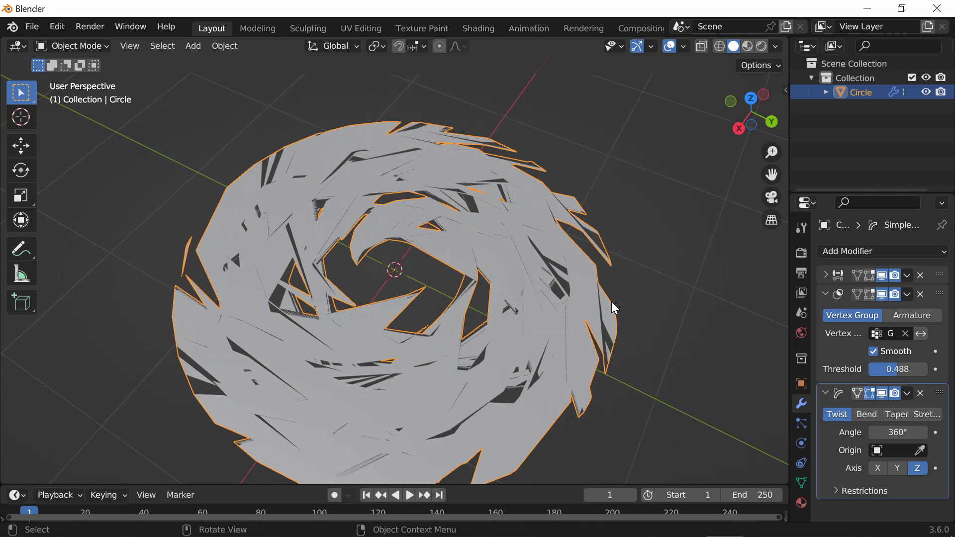
# Subdivide the disc mesh once more and raise the Mask threshold to 0.537.
pyautogui.press('Tab')
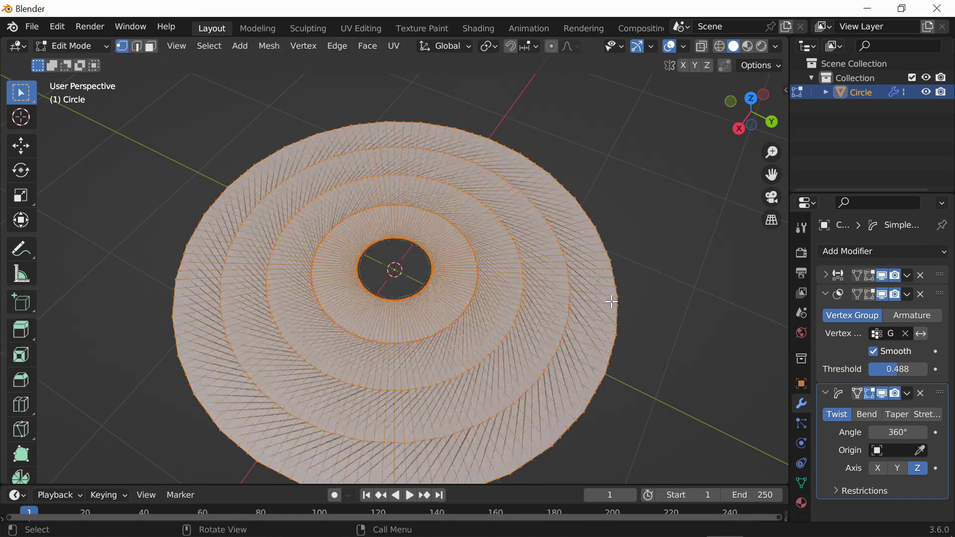
pyautogui.rightClick(465, 256)
pyautogui.click(420, 215)
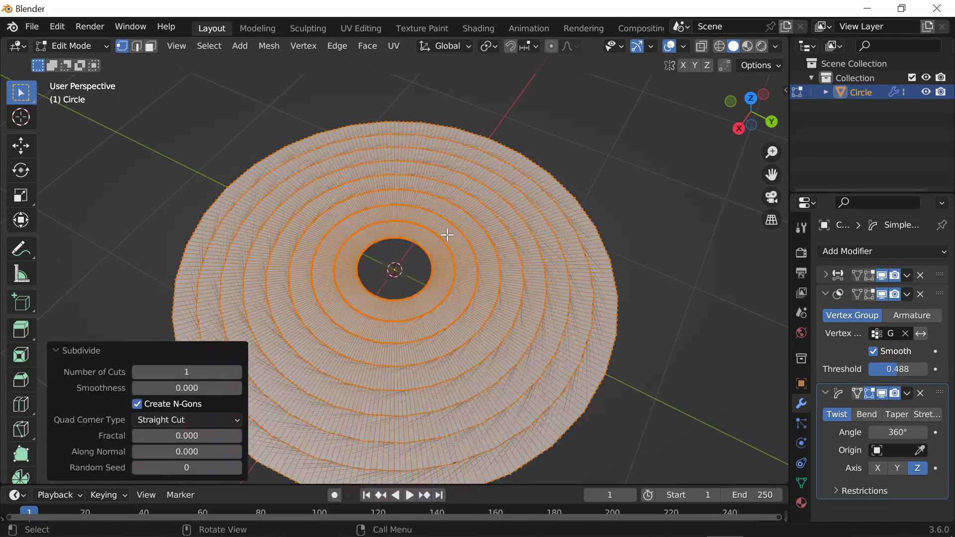
pyautogui.press('Tab')
pyautogui.click(667, 382)
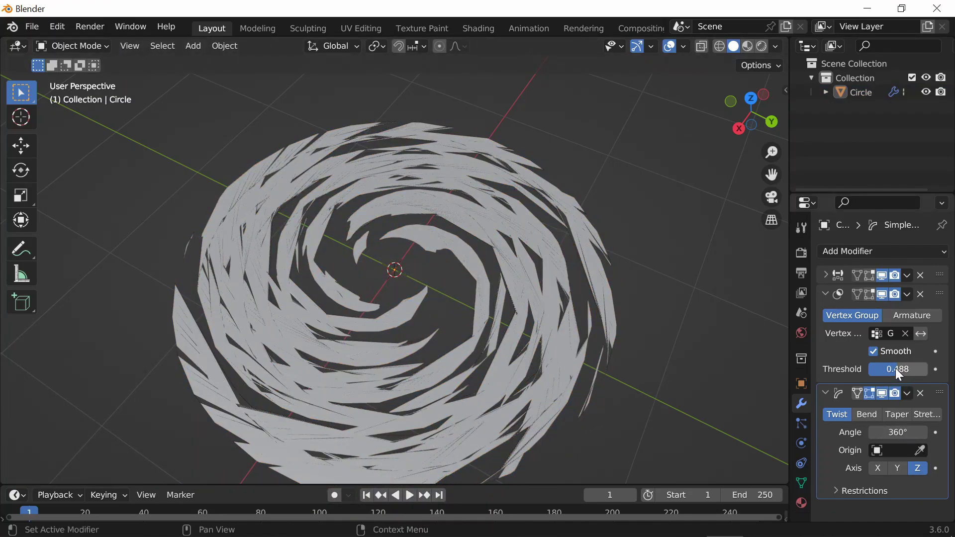
pyautogui.moveTo(898, 369); pyautogui.dragTo(909, 369)
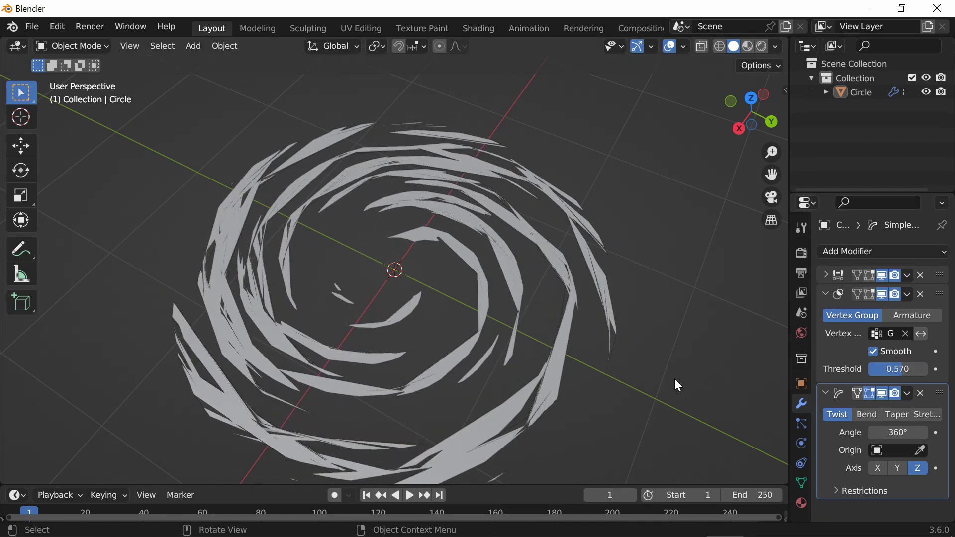
# Duplicate the swirl as Circle.001 and move the copy about 8 m along X.
pyautogui.scroll(-2, 625, 378)
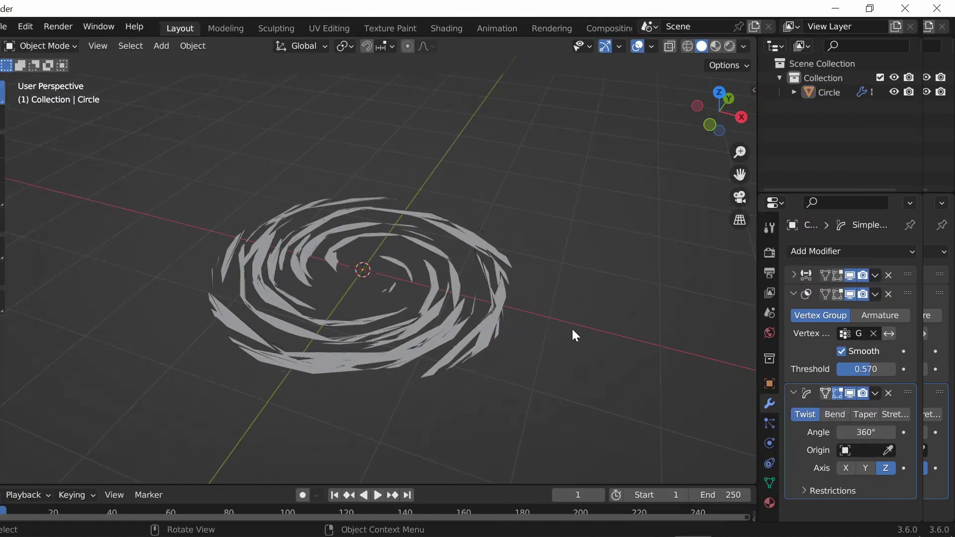
pyautogui.moveTo(573, 331); pyautogui.dragTo(506, 328, button='middle')
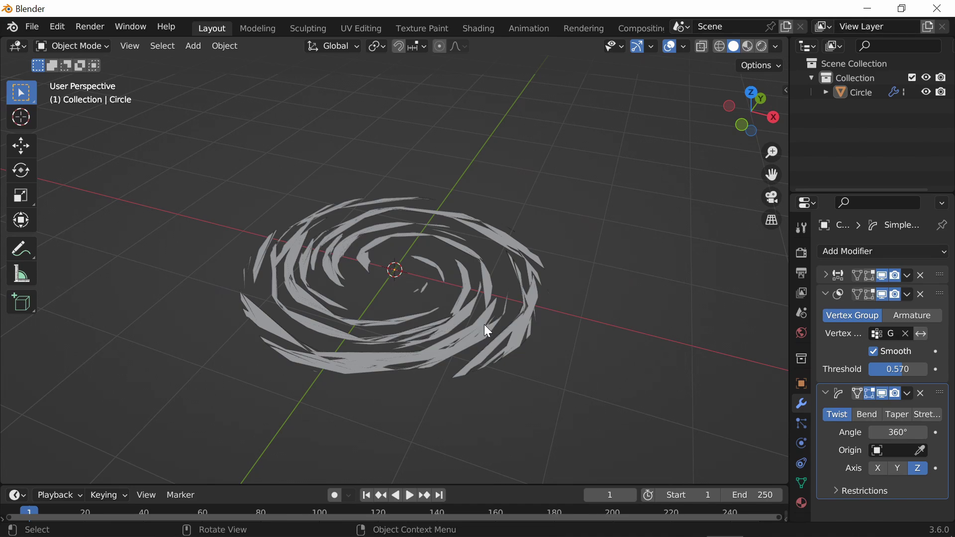
pyautogui.click(479, 323)
pyautogui.hotkey('shift', 'd')
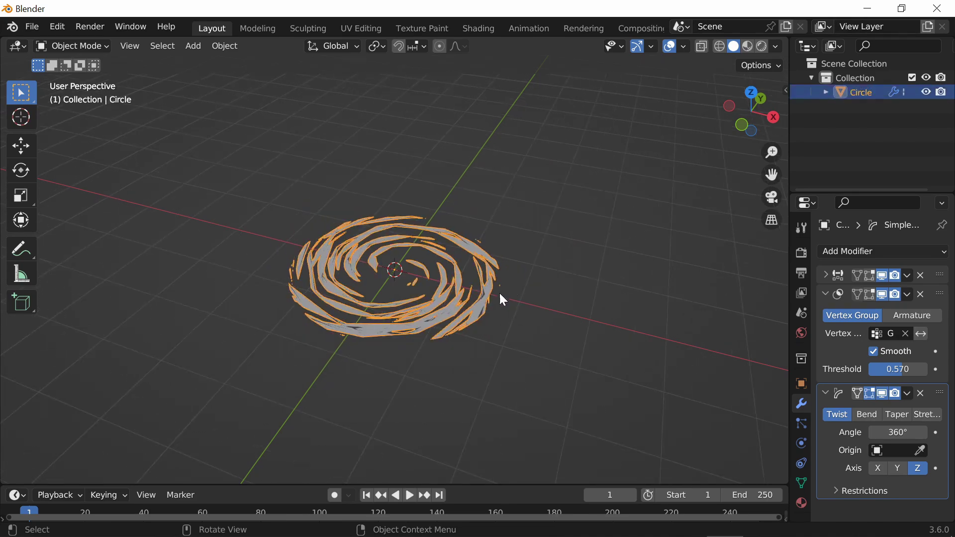
pyautogui.press('x')
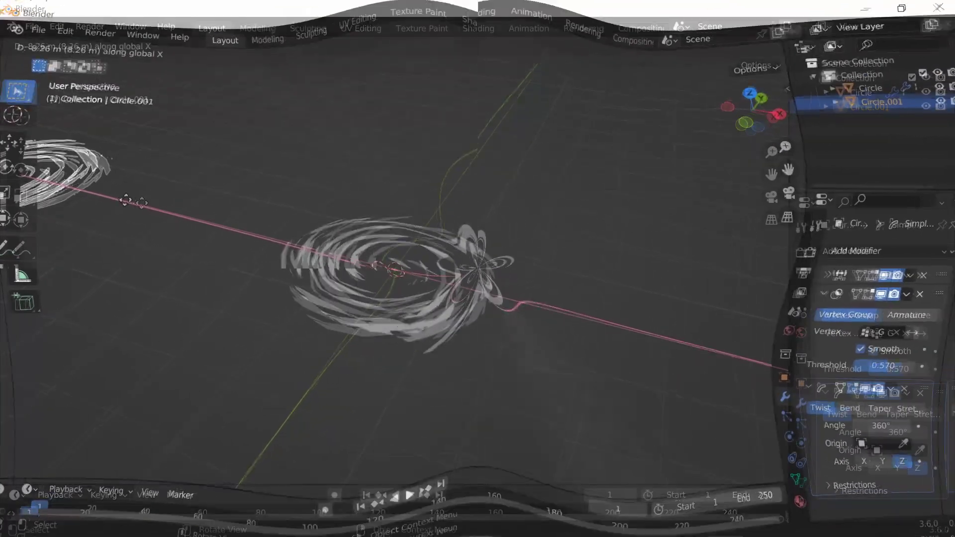
pyautogui.click(142, 203)
pyautogui.click(309, 162)
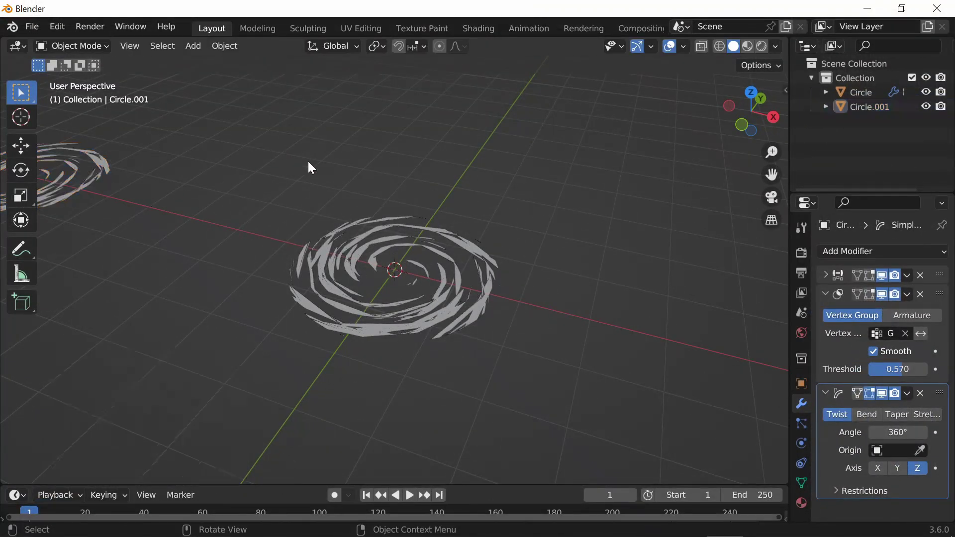
# Apply the original Circle's Vertex Weight Edit, Mask and Simple Deform modifiers in turn.
pyautogui.click(453, 297)
pyautogui.click(908, 275)
pyautogui.click(889, 290)
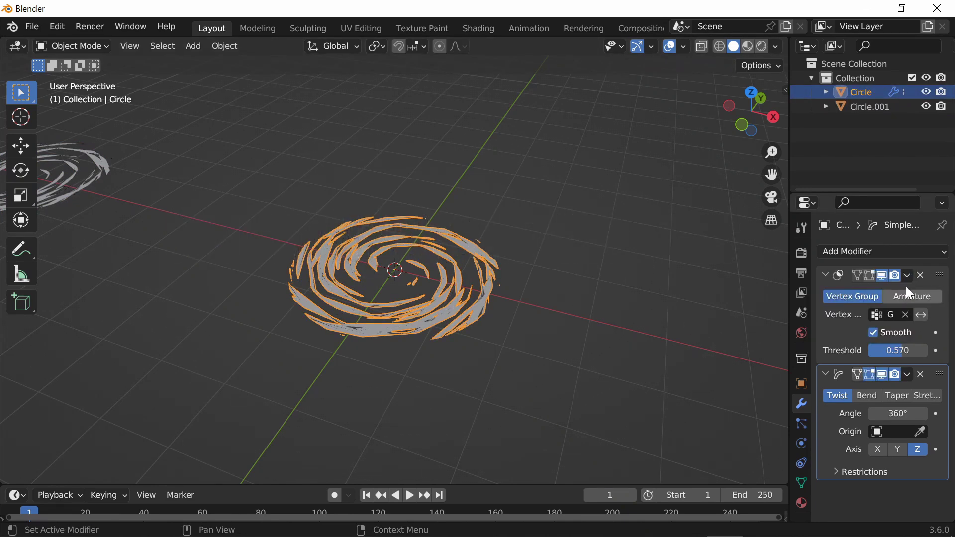
pyautogui.click(907, 275)
pyautogui.click(826, 291)
pyautogui.click(908, 275)
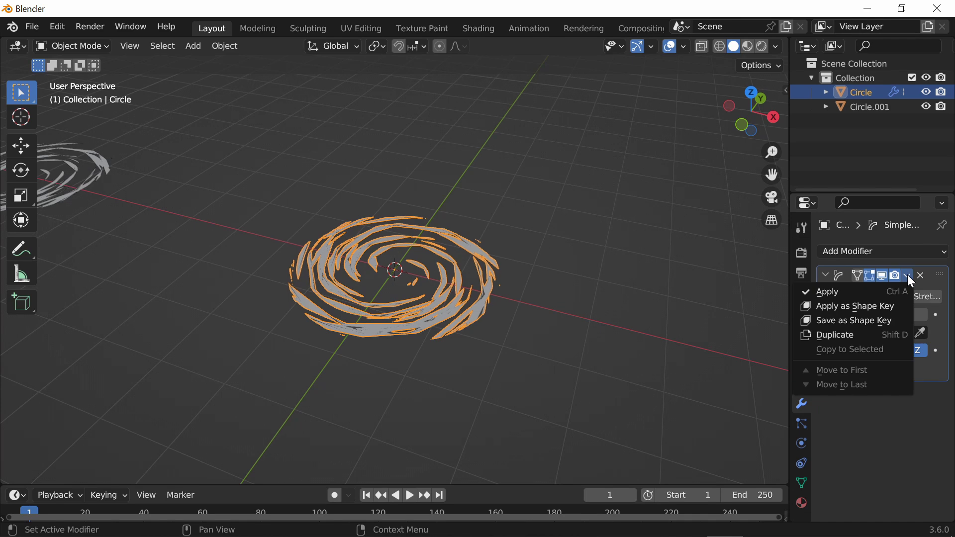
pyautogui.click(879, 294)
pyautogui.click(518, 332)
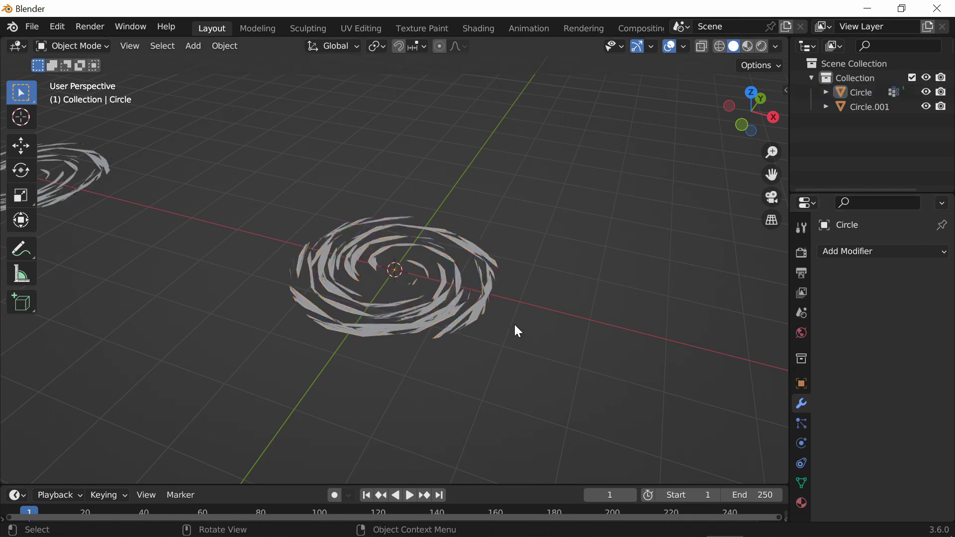
pyautogui.click(431, 303)
# In Top view with X-Ray, circle-select the swirl's left-side arcs and delete those vertices.
pyautogui.click(752, 93)
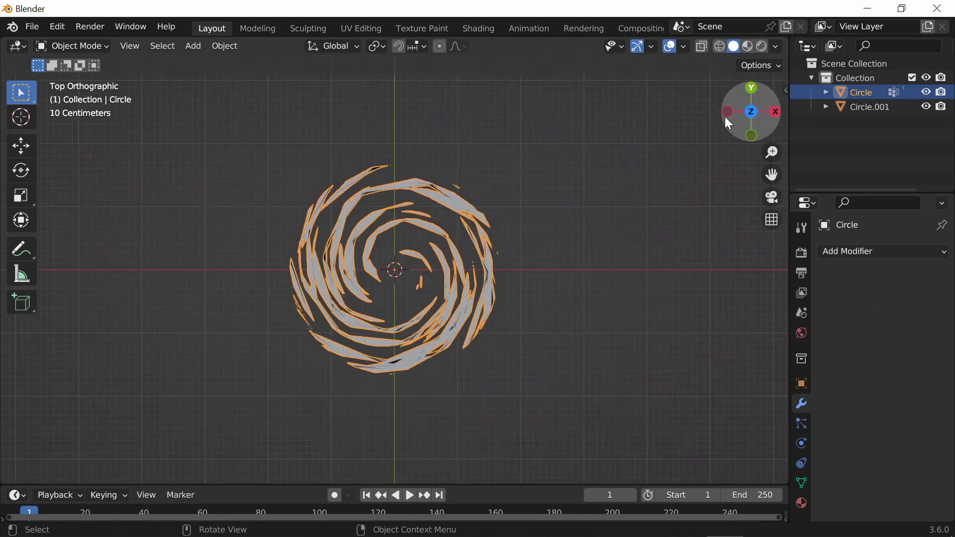
pyautogui.press('Tab')
pyautogui.scroll(3, 522, 277)
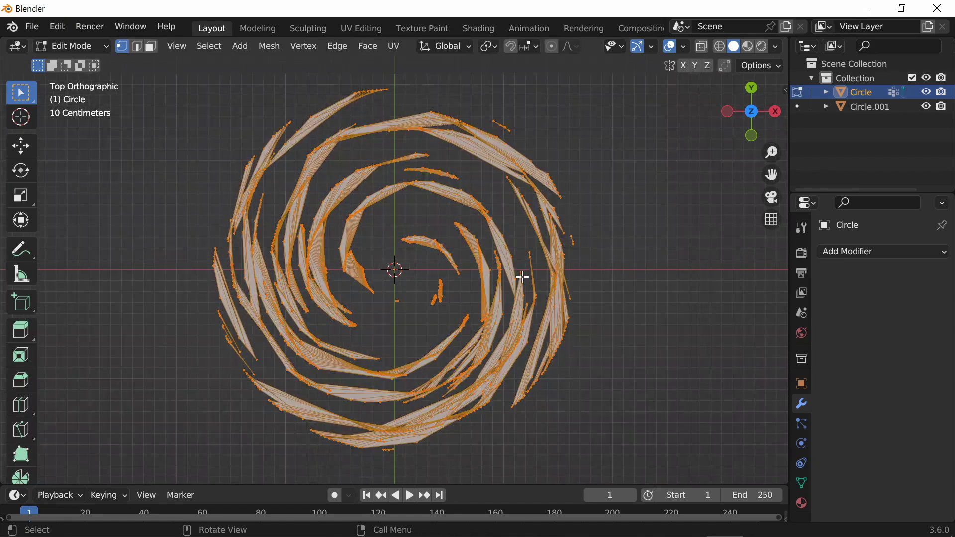
pyautogui.press('w')
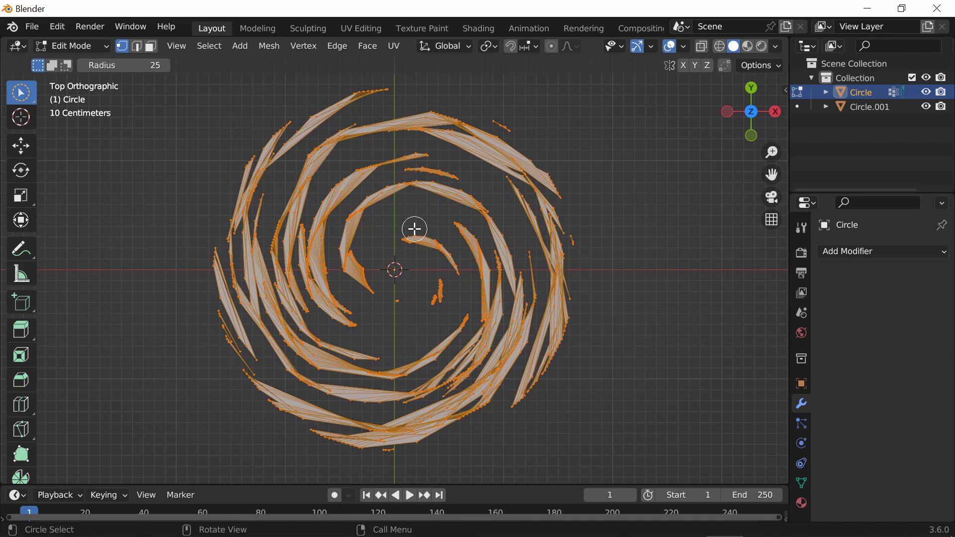
pyautogui.click(706, 50)
pyautogui.moveTo(448, 286); pyautogui.dragTo(438, 289)
pyautogui.moveTo(416, 241)
pyautogui.mouseDown()
pyautogui.moveTo(479, 331)
pyautogui.moveTo(393, 298)
pyautogui.mouseUp()
pyautogui.moveTo(214, 258)
pyautogui.mouseDown()
pyautogui.moveTo(335, 346)
pyautogui.moveTo(319, 103)
pyautogui.moveTo(200, 265)
pyautogui.moveTo(326, 222)
pyautogui.moveTo(373, 154)
pyautogui.moveTo(386, 175)
pyautogui.moveTo(338, 227)
pyautogui.mouseUp()
pyautogui.press('x')
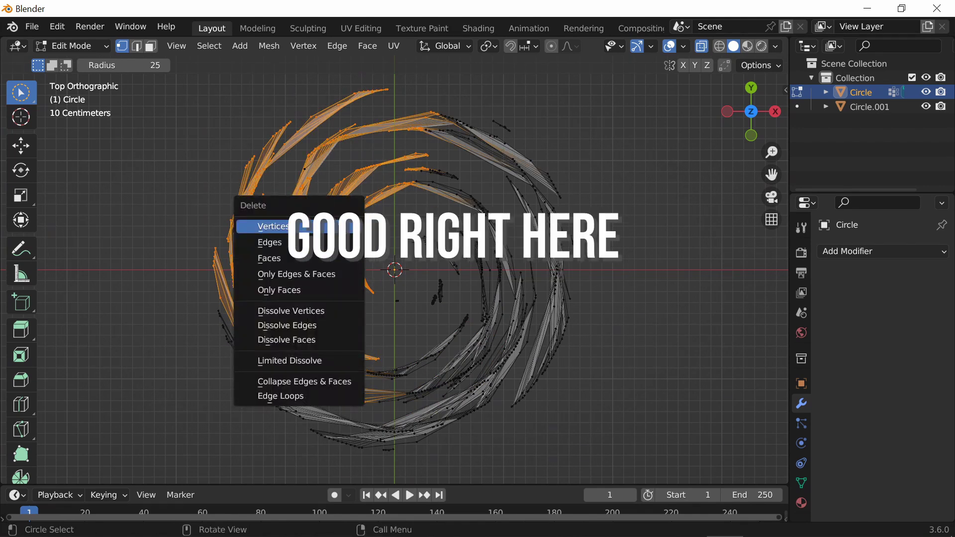
pyautogui.click(336, 227)
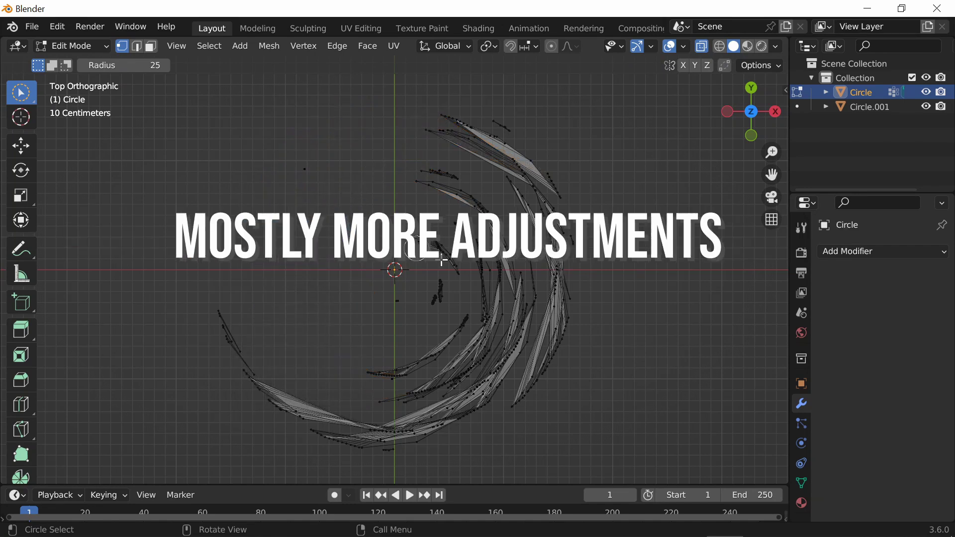
pyautogui.press('Tab')
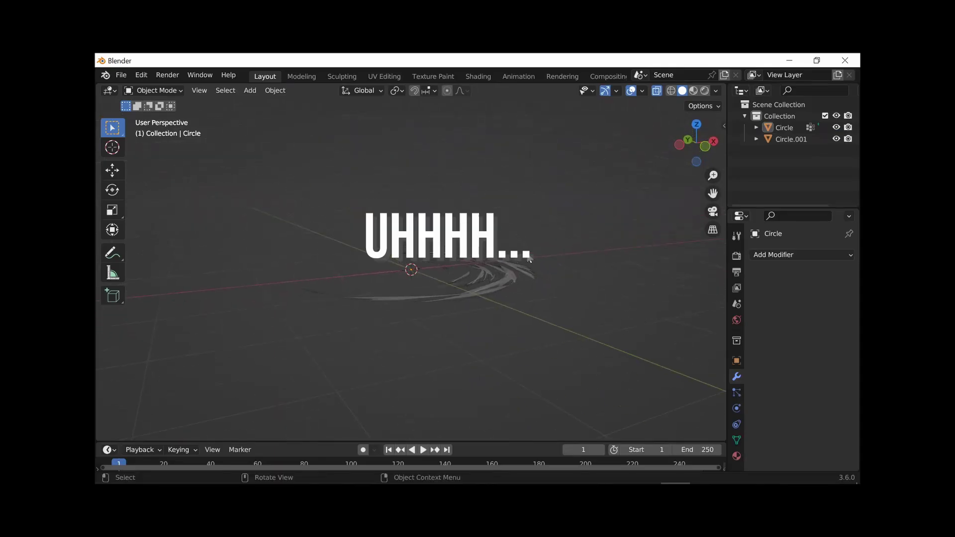
pyautogui.moveTo(624, 341); pyautogui.dragTo(529, 309, button='middle')
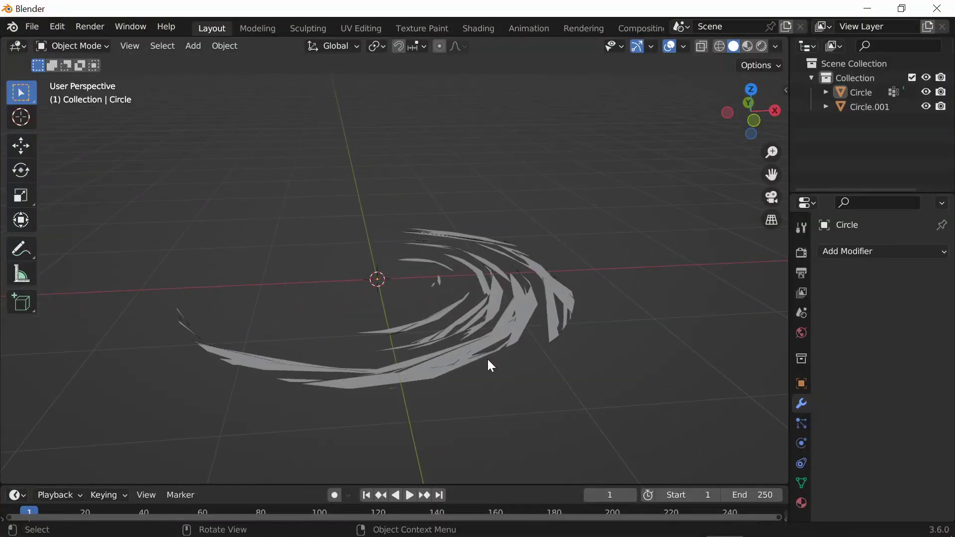
# Select the original Circle swirl and duplicate it as Circle.002.
pyautogui.moveTo(492, 366); pyautogui.dragTo(530, 348, button='middle')
pyautogui.click(531, 348)
pyautogui.scroll(-2, 499, 363)
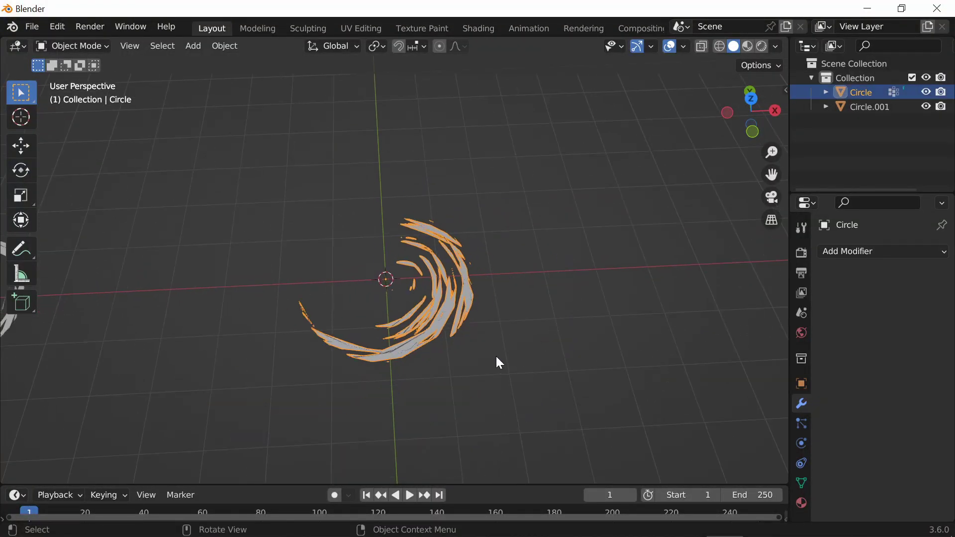
pyautogui.click(497, 357)
pyautogui.scroll(2, 419, 324)
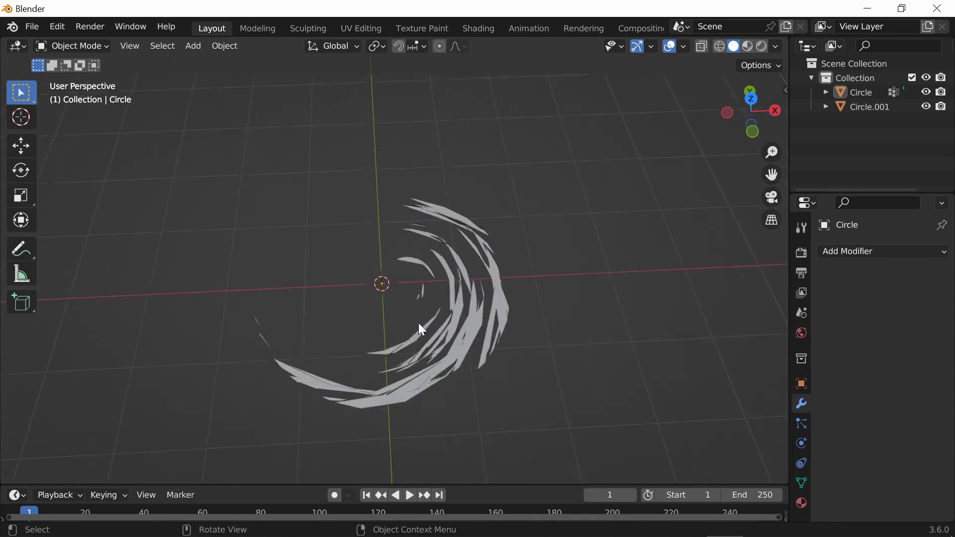
pyautogui.scroll(1, 438, 319)
pyautogui.click(528, 351)
pyautogui.rightClick(527, 351)
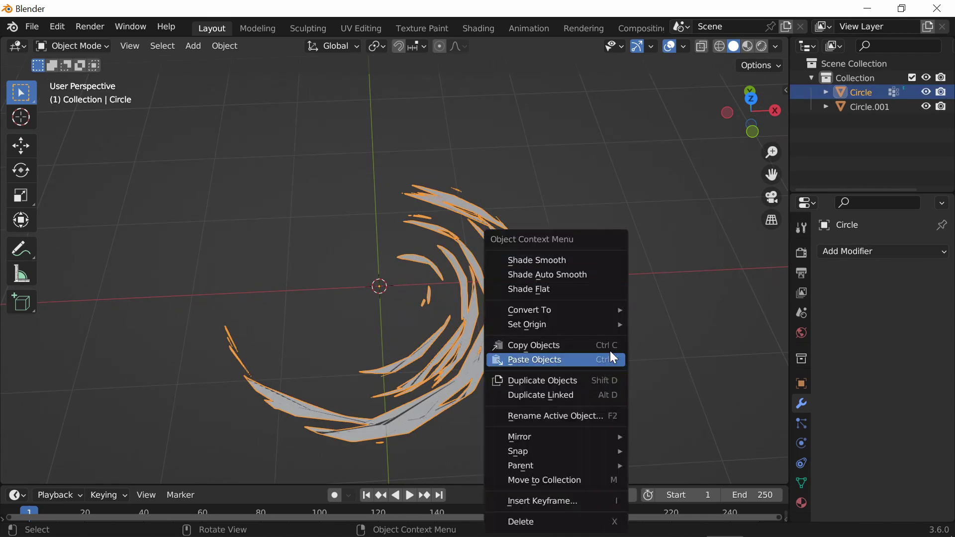
pyautogui.scroll(-1, 581, 353)
pyautogui.hotkey('shift', 'd')
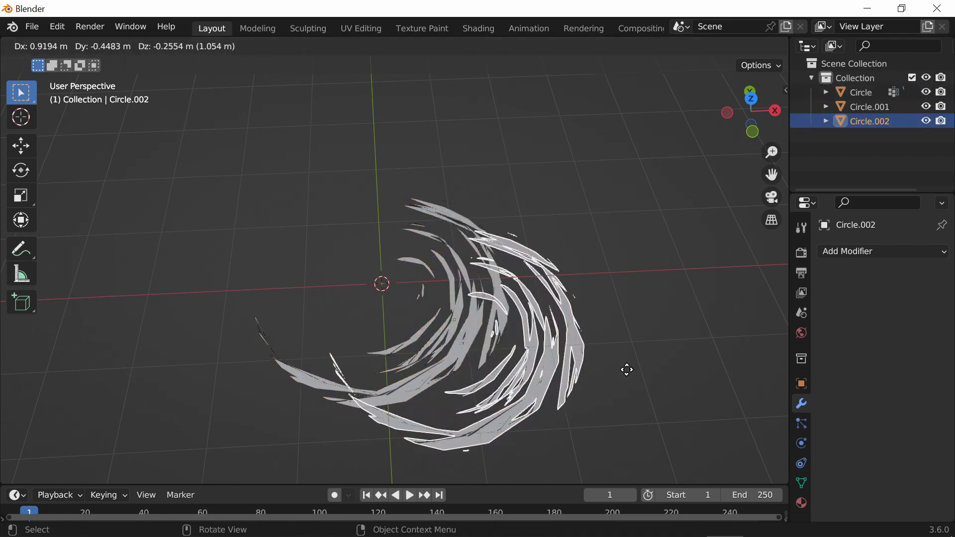
pyautogui.click(627, 350)
# Scale the duplicate by 1.265, stretch it 1.324 along Y, and offset it.
pyautogui.press('s')
pyautogui.click(679, 347)
pyautogui.press('s')
pyautogui.press('y')
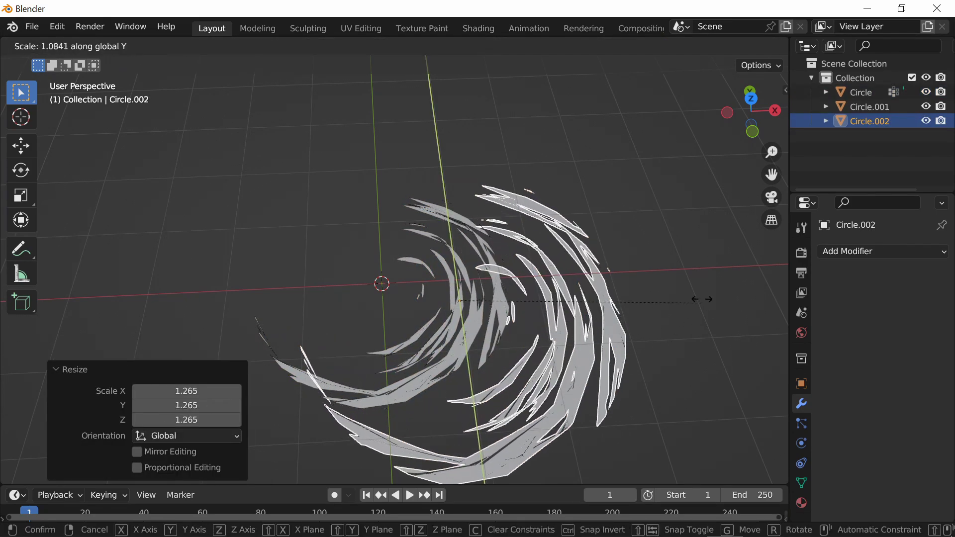
pyautogui.click(689, 242)
pyautogui.press('g')
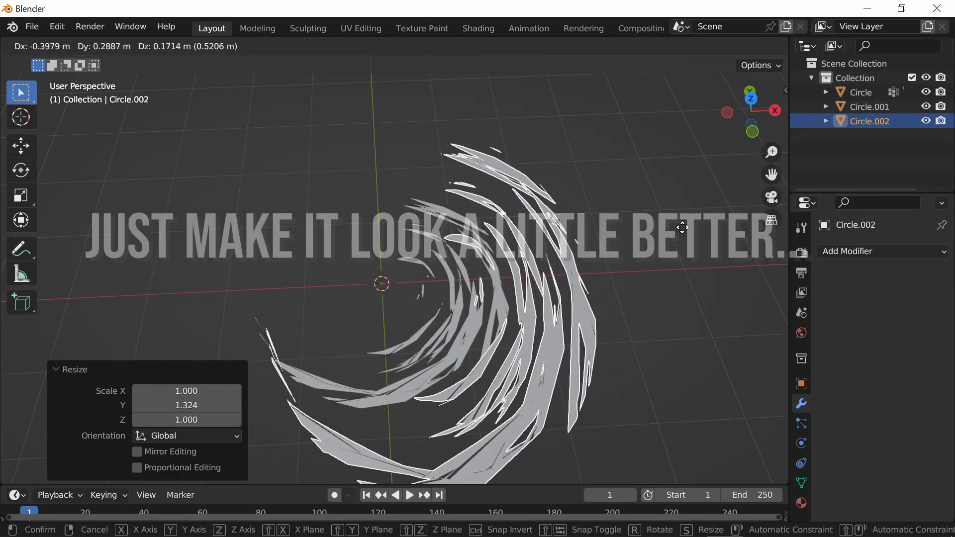
pyautogui.click(617, 238)
# Orbit around the layered swirls to inspect Circle.002 over the crescent.
pyautogui.moveTo(436, 312)
pyautogui.mouseDown(button='middle')
pyautogui.moveTo(374, 373)
pyautogui.moveTo(615, 391)
pyautogui.mouseUp(button='middle')
pyautogui.scroll(-3, 555, 317)
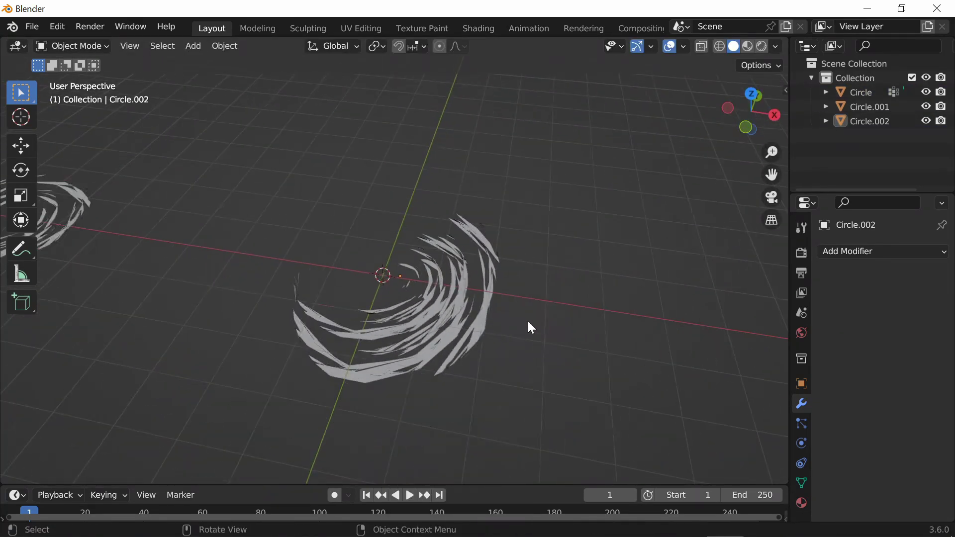
pyautogui.scroll(2, 538, 303)
pyautogui.scroll(1, 539, 301)
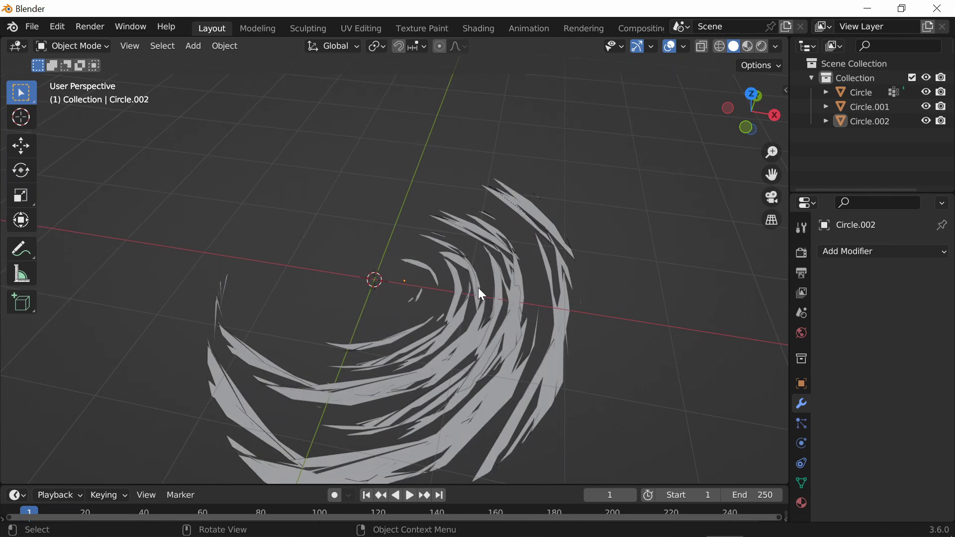
pyautogui.click(479, 288)
pyautogui.click(404, 213)
# Create a new material on the original Circle swirl.
pyautogui.click(428, 272)
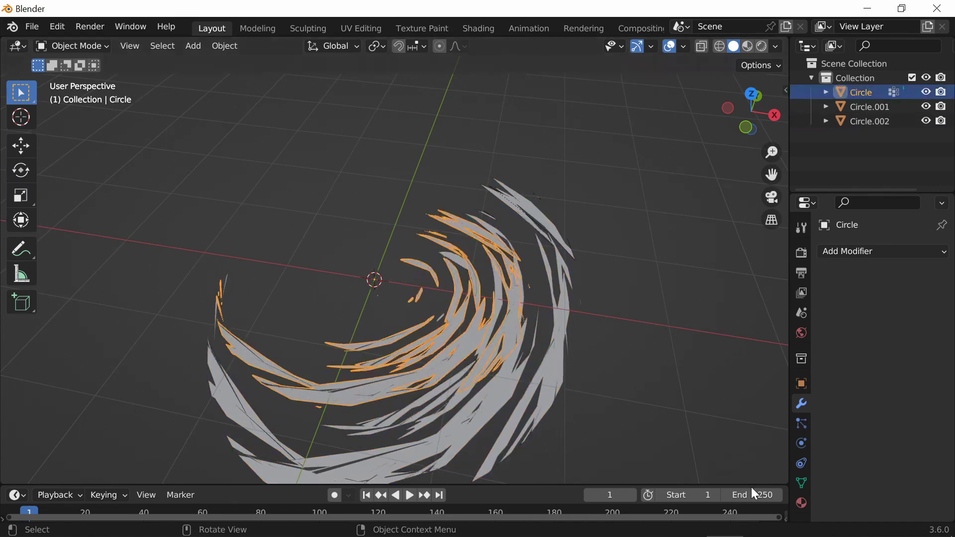
pyautogui.click(803, 505)
pyautogui.click(874, 314)
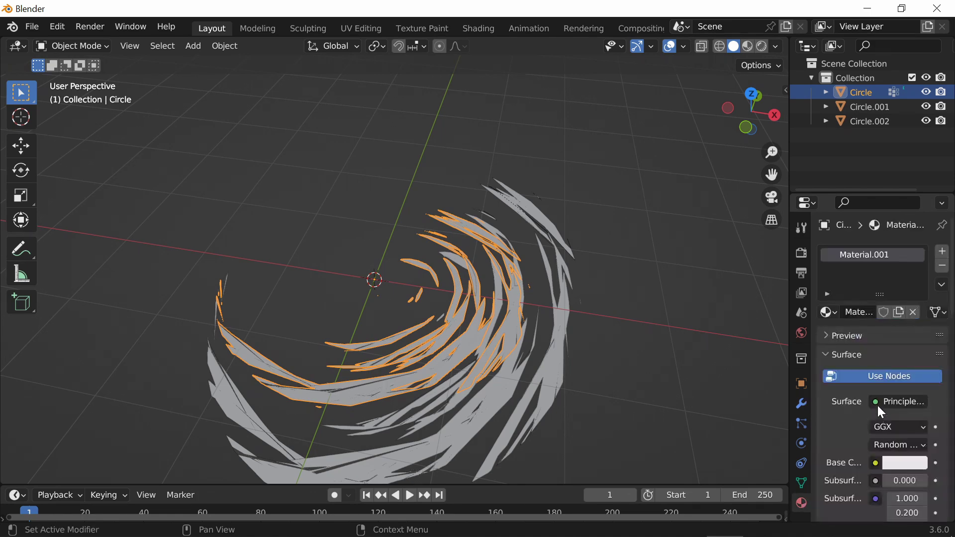
pyautogui.scroll(-6, 889, 461)
pyautogui.scroll(-2, 911, 438)
pyautogui.scroll(-5, 912, 438)
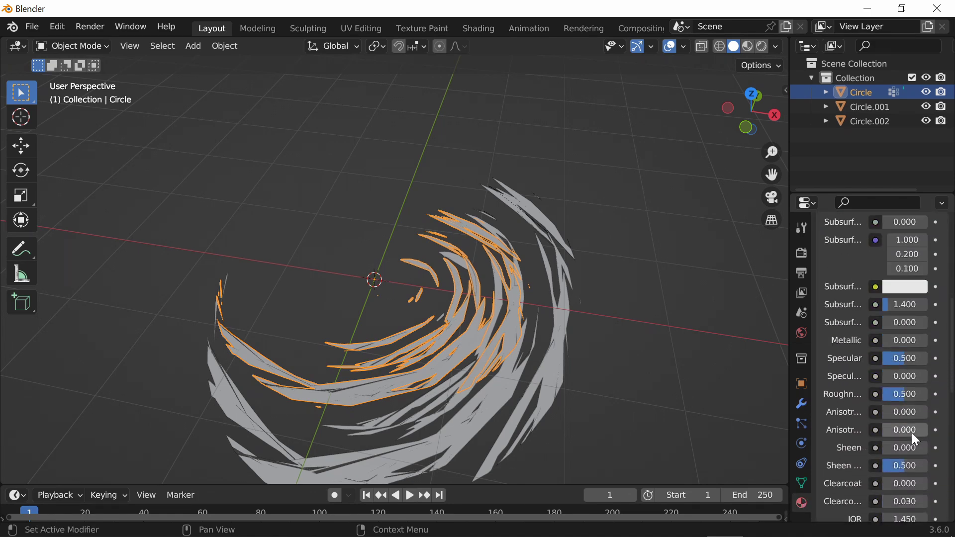
pyautogui.scroll(-2, 912, 433)
pyautogui.scroll(-3, 908, 443)
# Set the material's emission strength to 10 with a light blue emission colour.
pyautogui.click(906, 436)
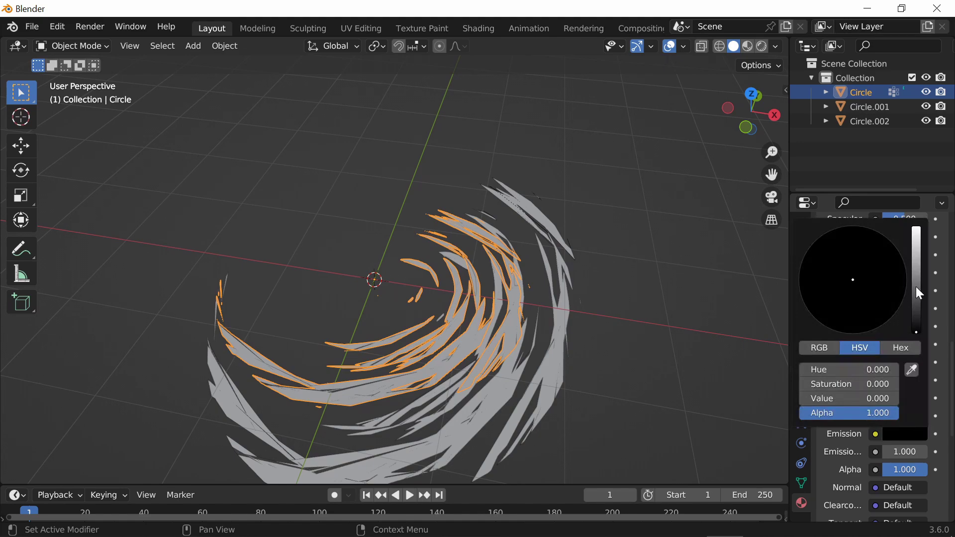
pyautogui.moveTo(915, 287); pyautogui.dragTo(917, 228)
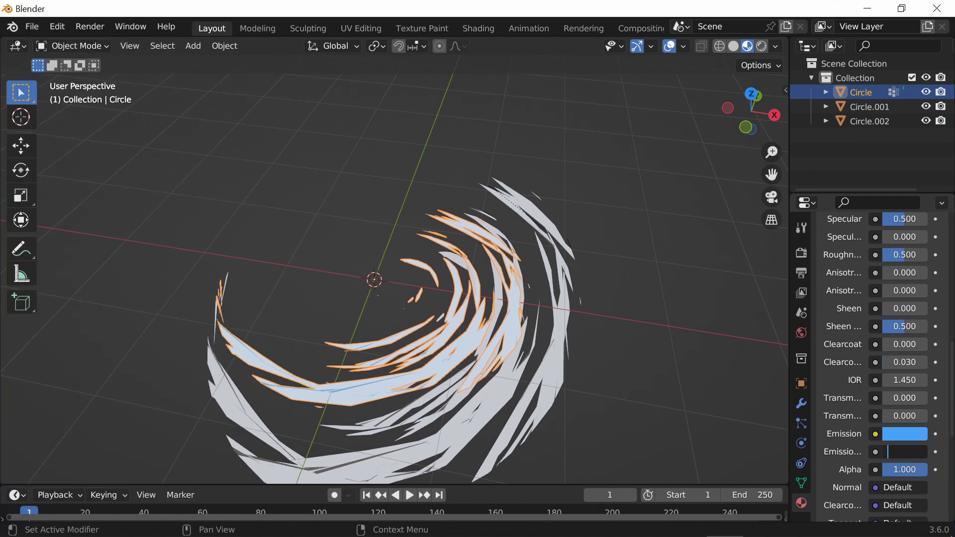
pyautogui.write('10')
pyautogui.press('Return')
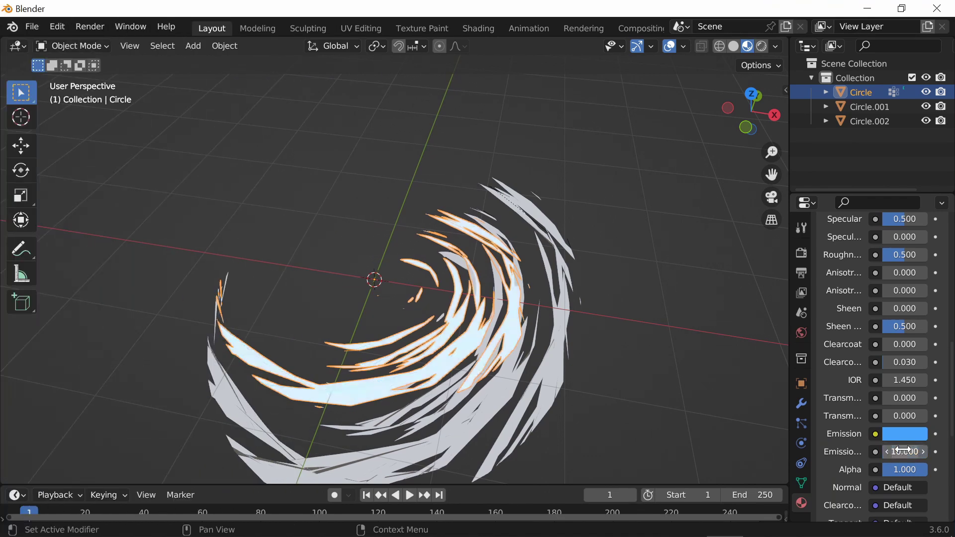
pyautogui.click(913, 441)
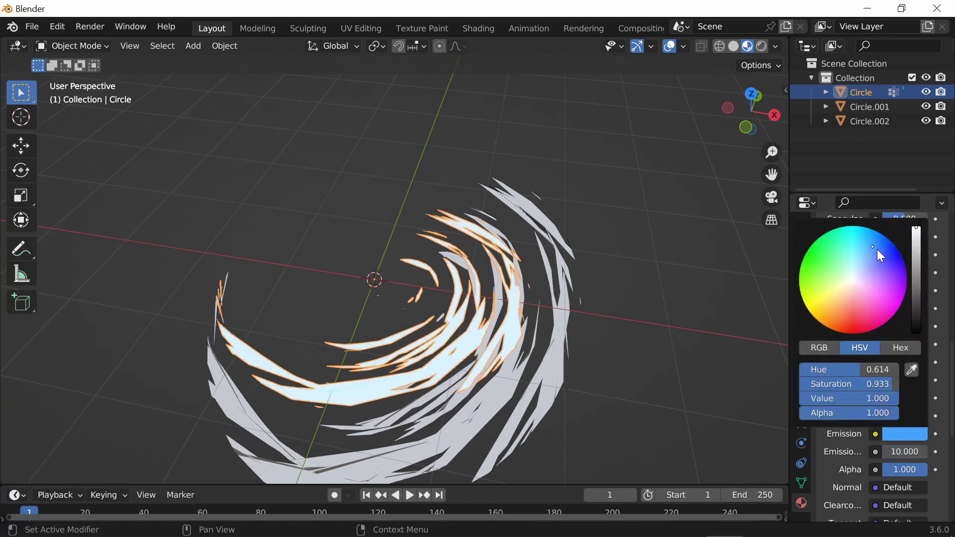
pyautogui.moveTo(878, 250); pyautogui.dragTo(879, 253)
pyautogui.scroll(-1, 895, 428)
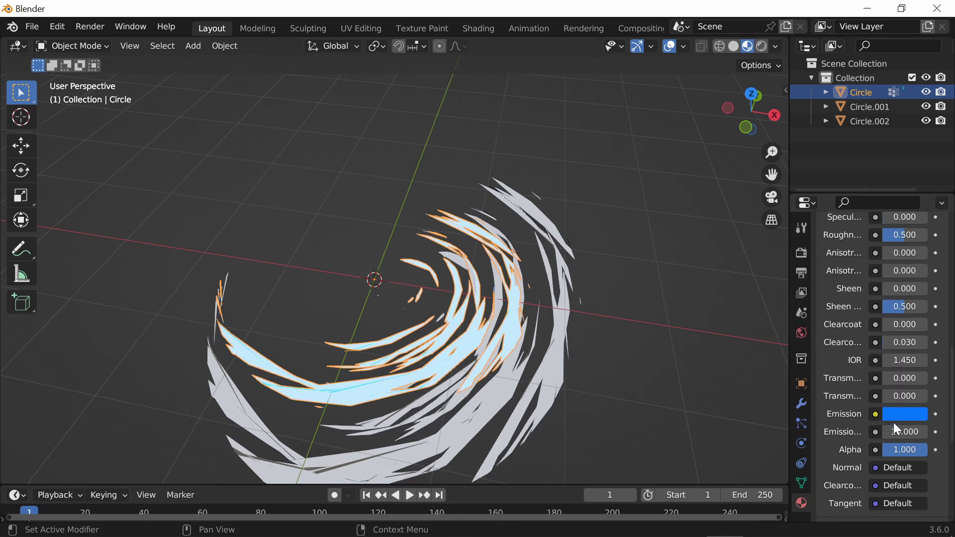
# Enable Bloom in the Render Properties so emissive parts glow.
pyautogui.click(803, 259)
pyautogui.scroll(2, 899, 324)
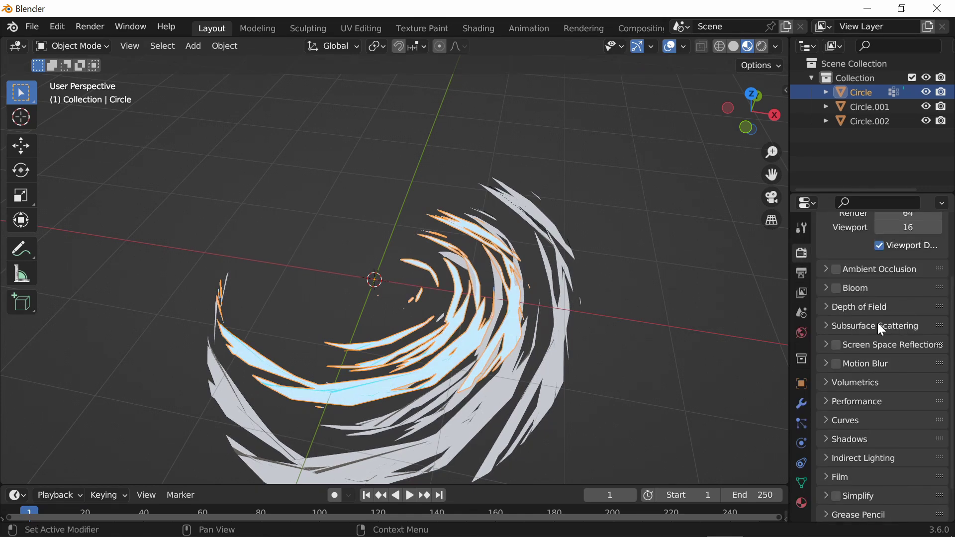
pyautogui.click(836, 289)
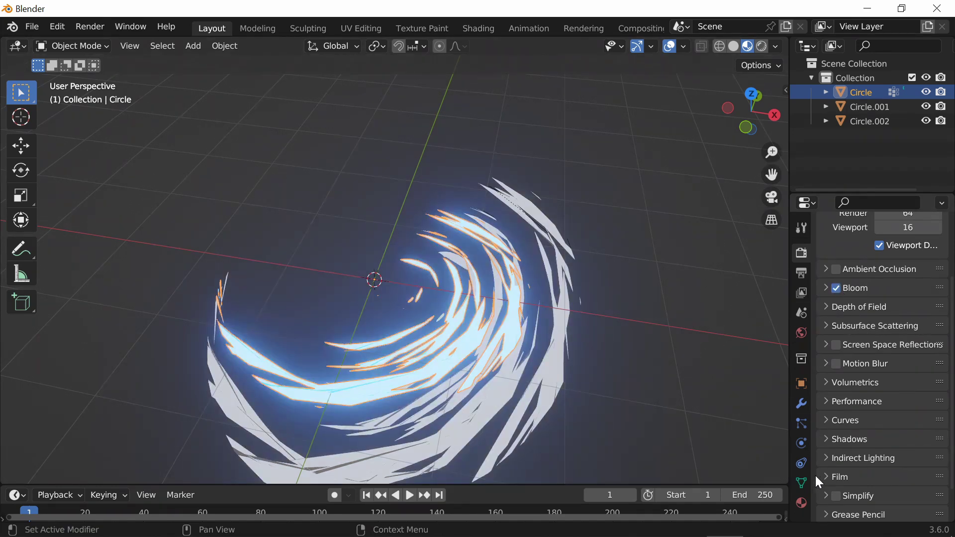
# Set the swirl material's Base Color to a deep blue.
pyautogui.click(802, 499)
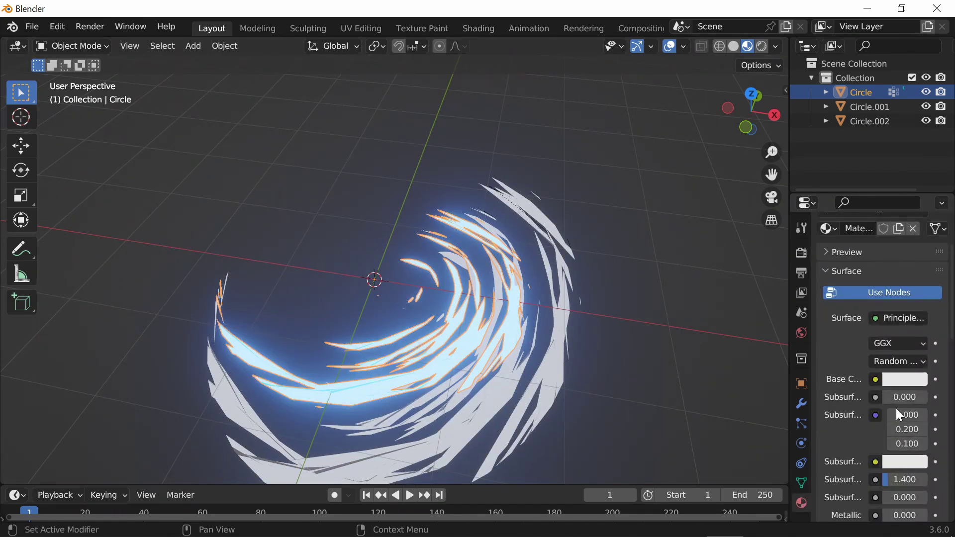
pyautogui.scroll(-5, 897, 405)
pyautogui.scroll(2, 904, 354)
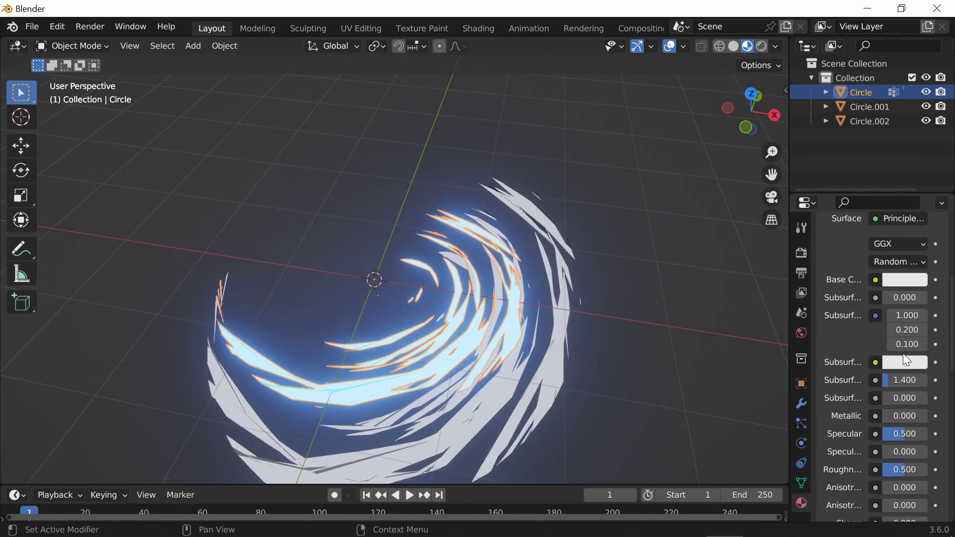
pyautogui.click(903, 281)
pyautogui.moveTo(869, 116); pyautogui.dragTo(889, 98)
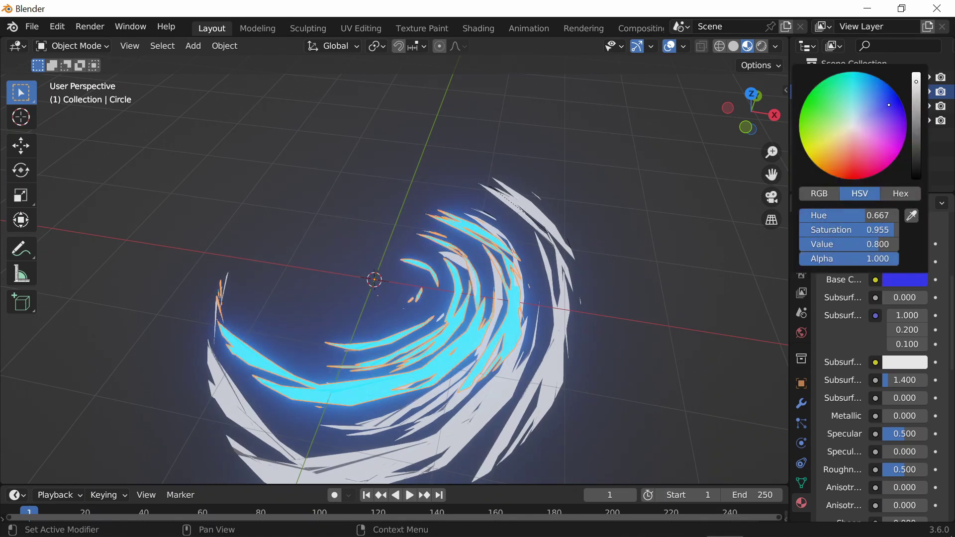
# Darken the swirl material's Emission colour to a deeper blue.
pyautogui.scroll(-10, 903, 373)
pyautogui.scroll(1, 904, 373)
pyautogui.click(905, 469)
pyautogui.moveTo(916, 298)
pyautogui.mouseDown()
pyautogui.moveTo(917, 286)
pyautogui.moveTo(891, 278)
pyautogui.mouseUp()
pyautogui.click(509, 383)
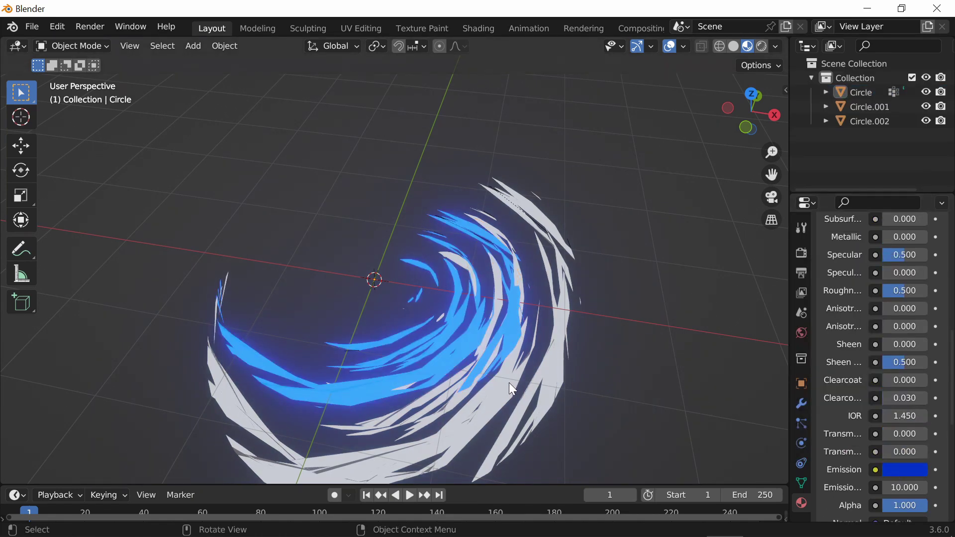
# Give Circle.002 its own single-user copy of Material.001.
pyautogui.click(828, 313)
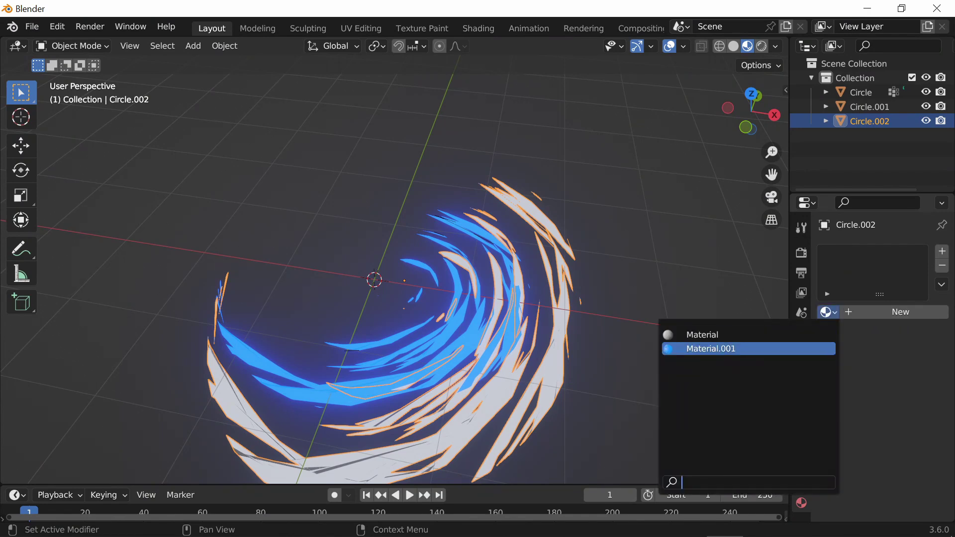
pyautogui.click(794, 347)
pyautogui.click(871, 313)
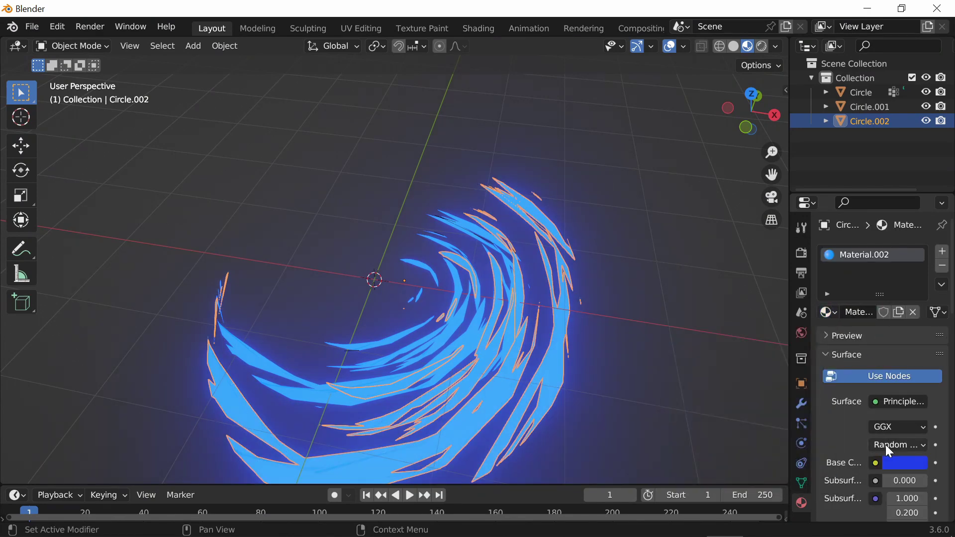
# Adjust Circle.002's base colour and duplicate it into a new Circle.003 layer.
pyautogui.scroll(-1, 891, 441)
pyautogui.click(902, 437)
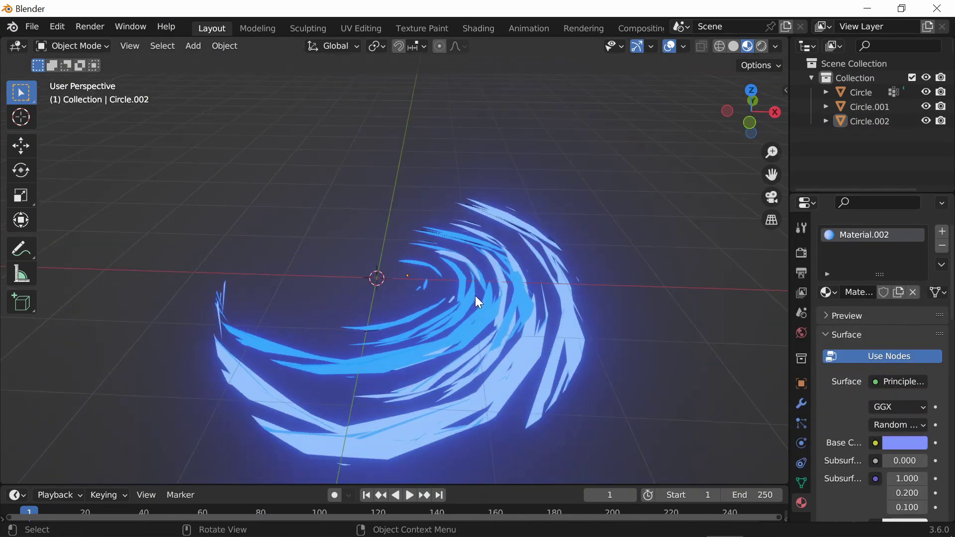
pyautogui.click(476, 296)
pyautogui.hotkey('shift', 'd')
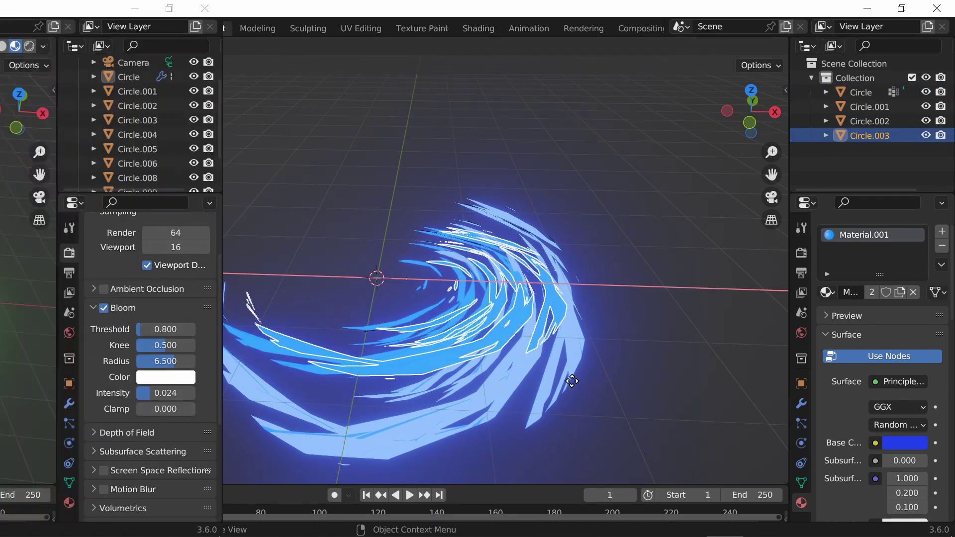